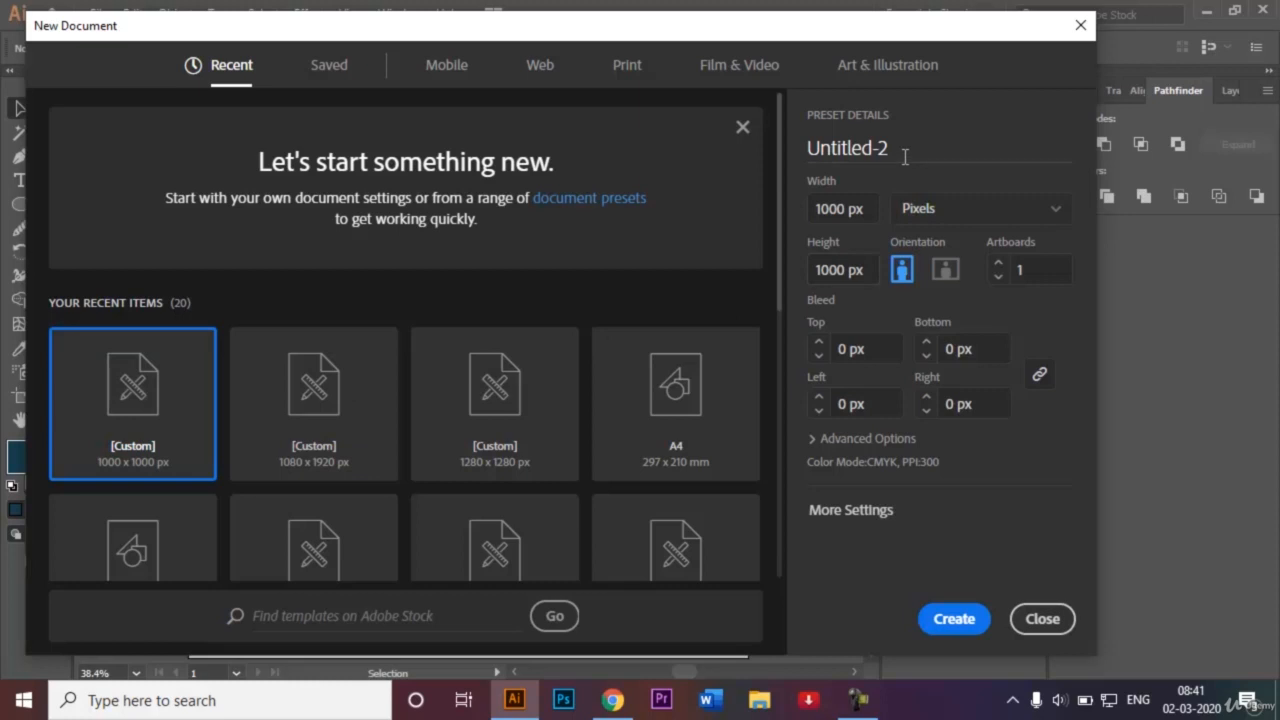
Create a new 1000 x 1000 px document named "Water droplet logo", keeping pixels as the unit.
{"action": "double_click", "coordinate": [904, 157]}
{"action": "key", "text": "BackSpace"}
{"action": "type", "text": "Water dropl"}
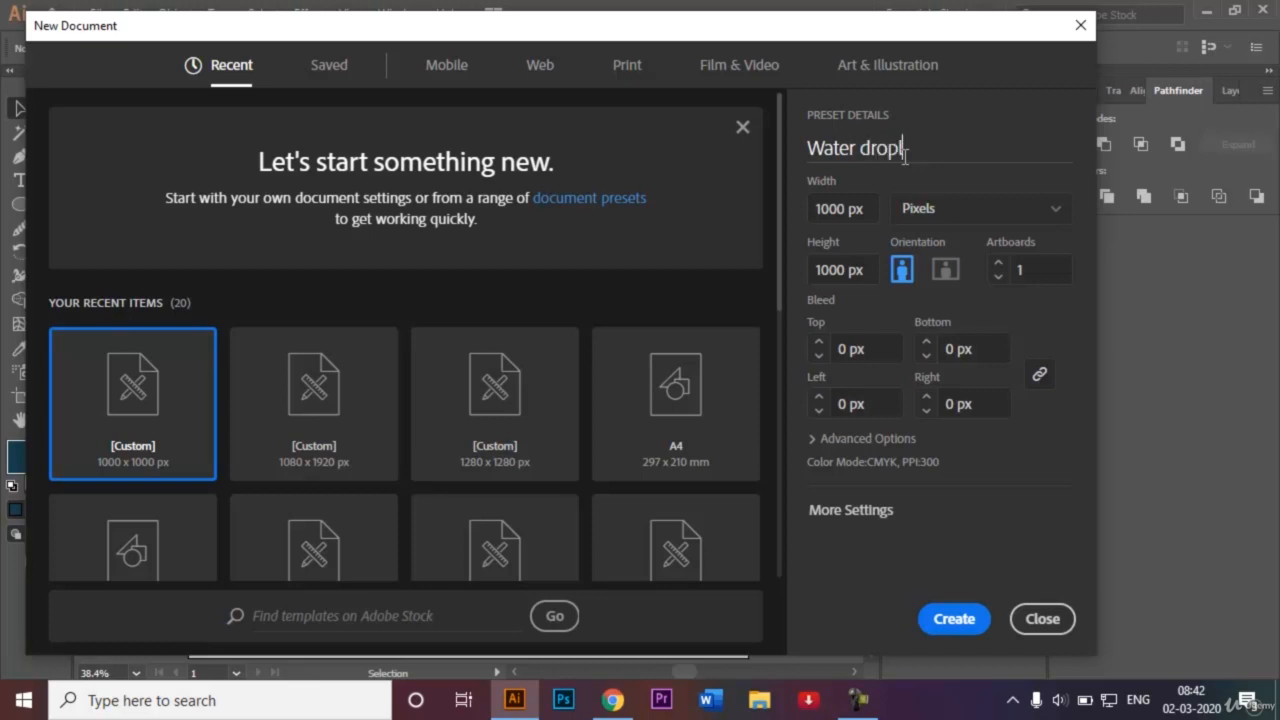
{"action": "type", "text": "et logo"}
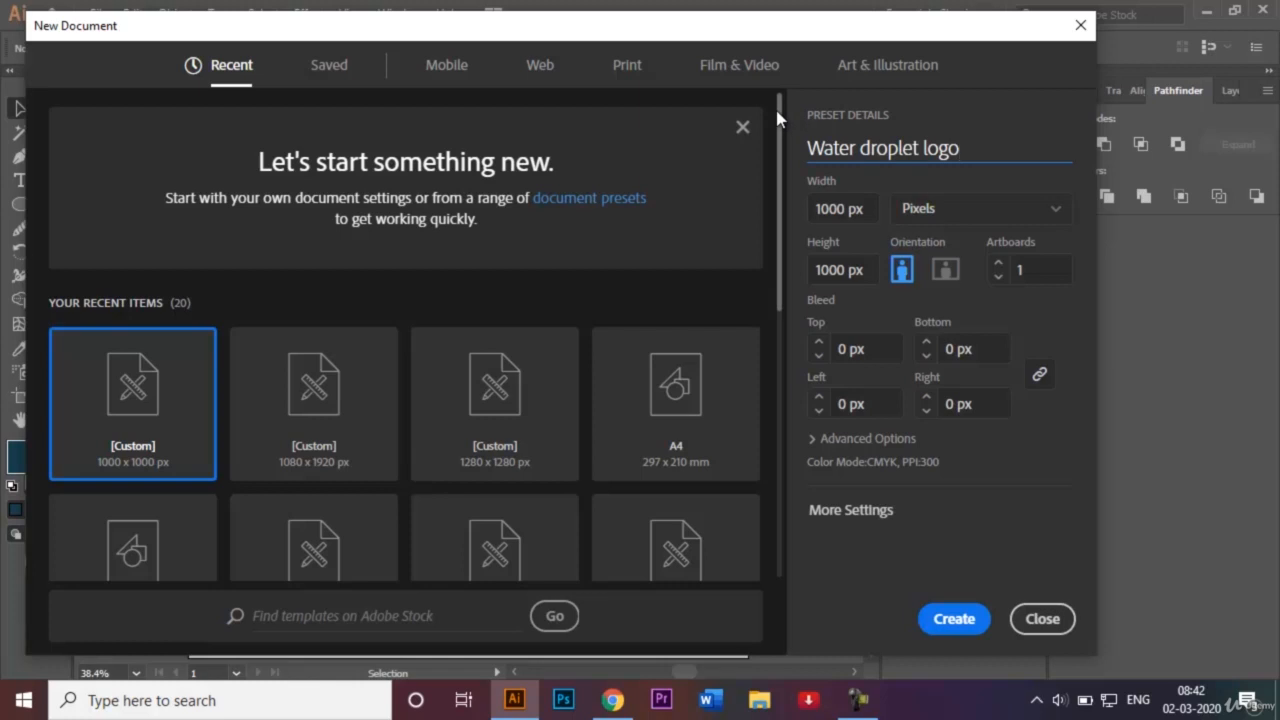
{"action": "left_click_drag", "start_coordinate": [777, 118], "coordinate": [775, 213]}
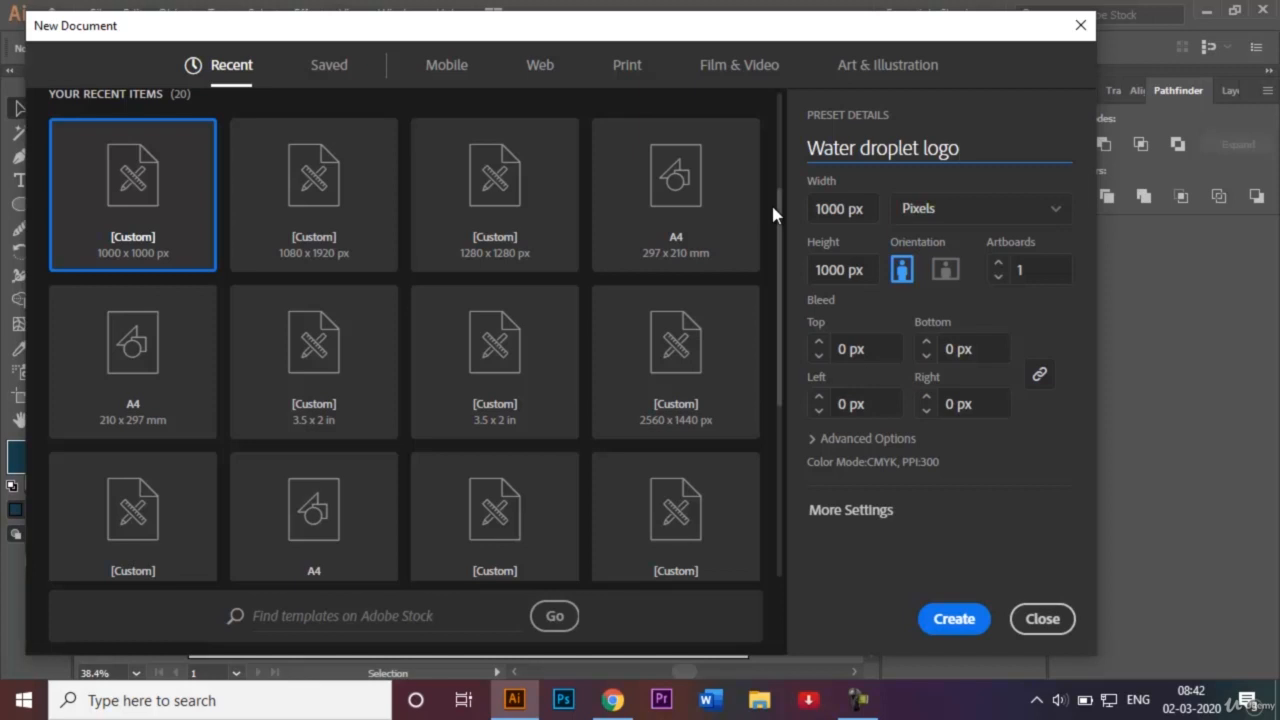
{"action": "left_click_drag", "start_coordinate": [783, 210], "coordinate": [740, 123]}
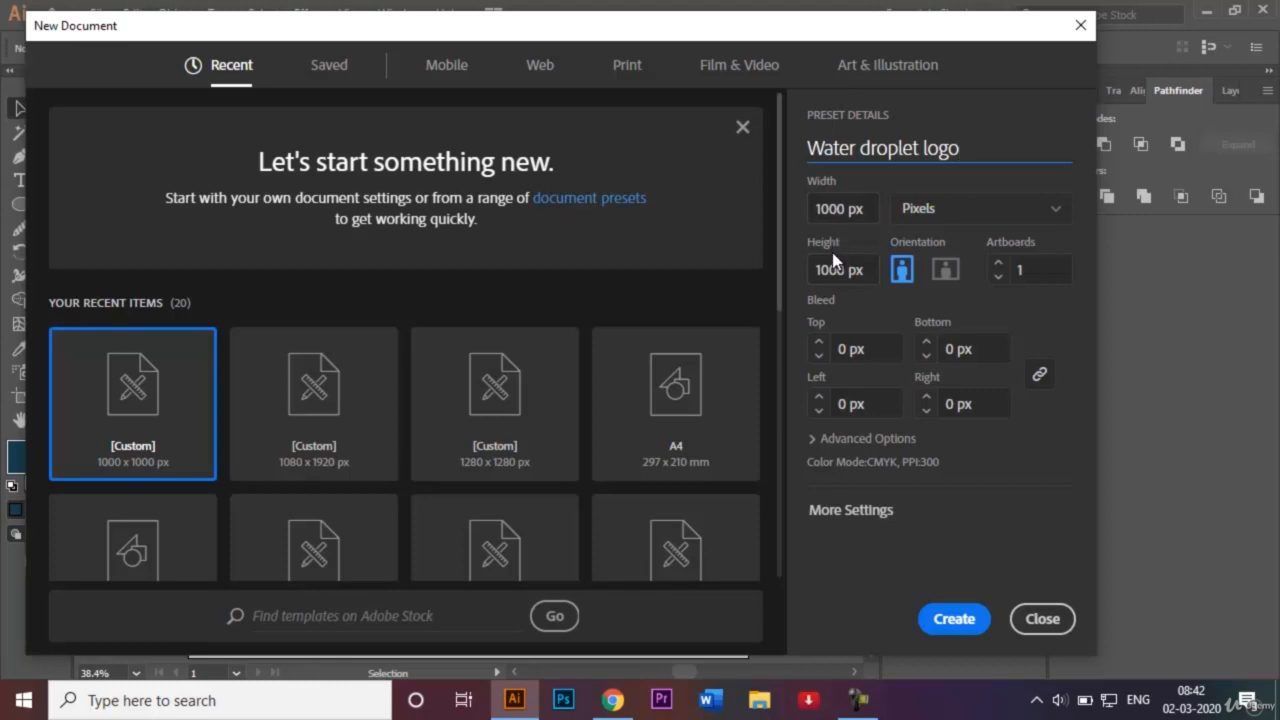
{"action": "left_click", "coordinate": [1029, 210]}
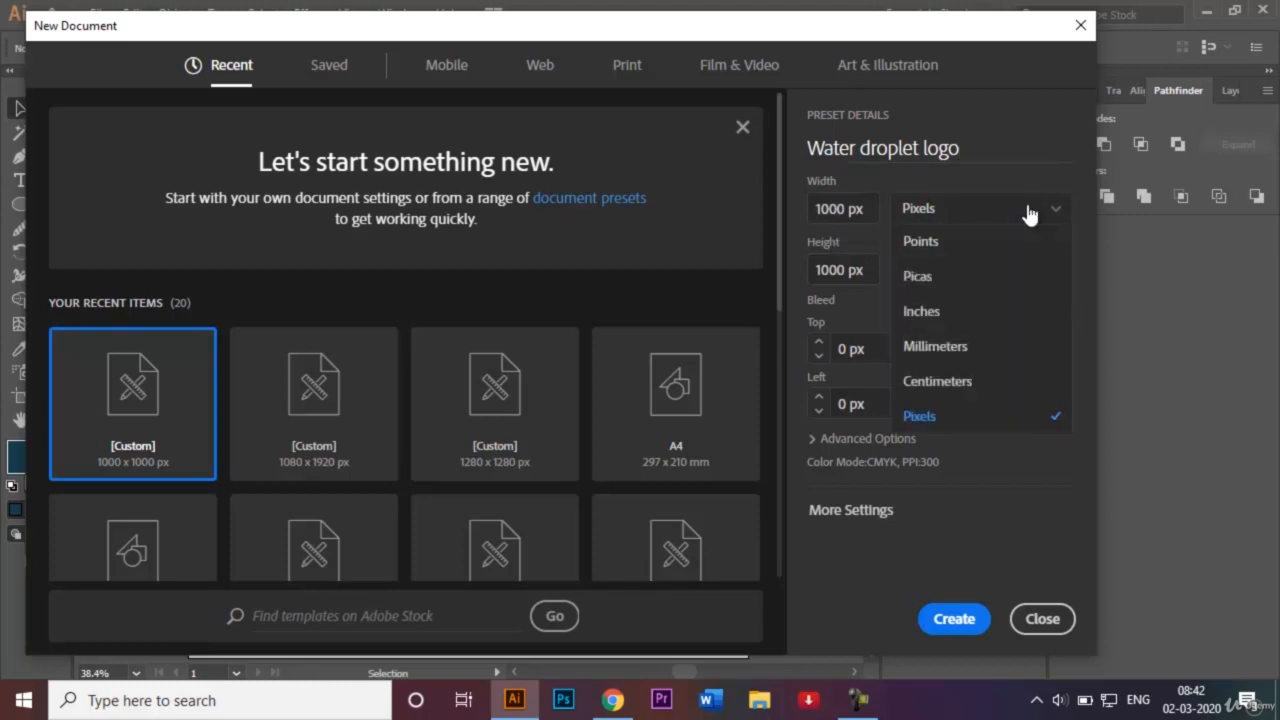
{"action": "left_click", "coordinate": [953, 619]}
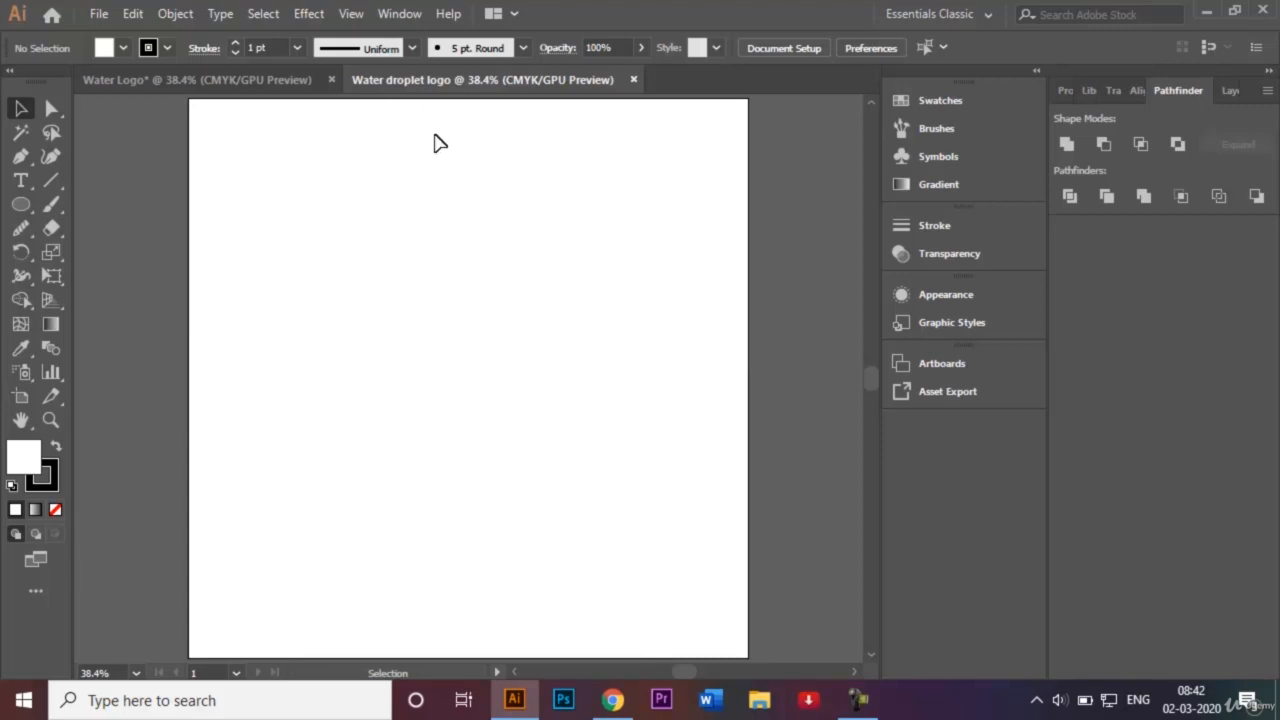
Check that Smart Guides are turned on and show the document's layer list.
{"action": "left_click", "coordinate": [352, 13]}
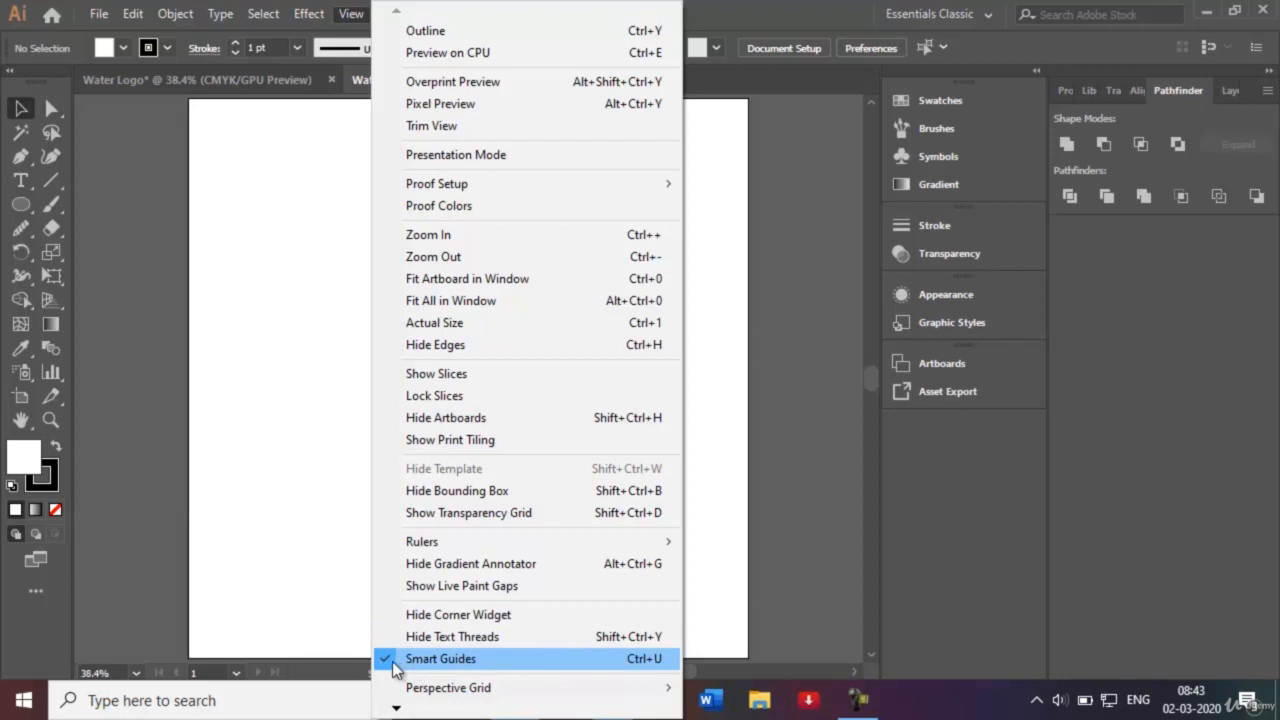
{"action": "left_click", "coordinate": [723, 486]}
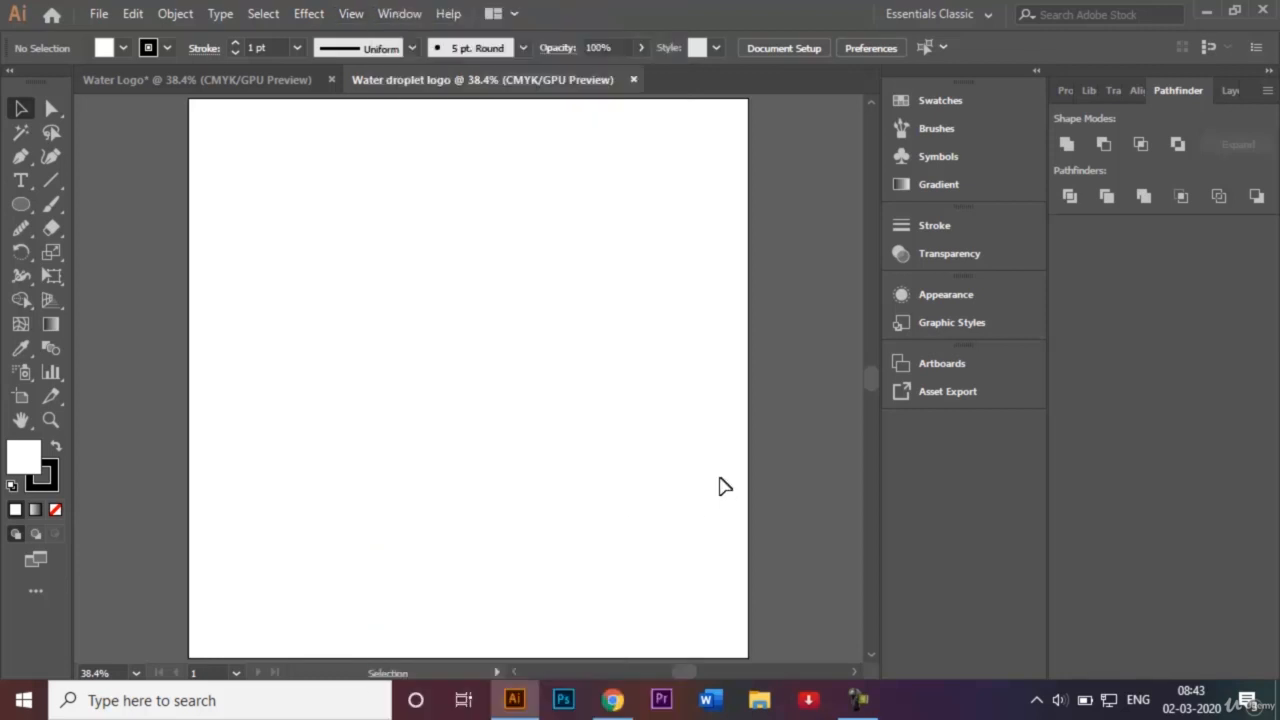
{"action": "left_click", "coordinate": [1231, 91]}
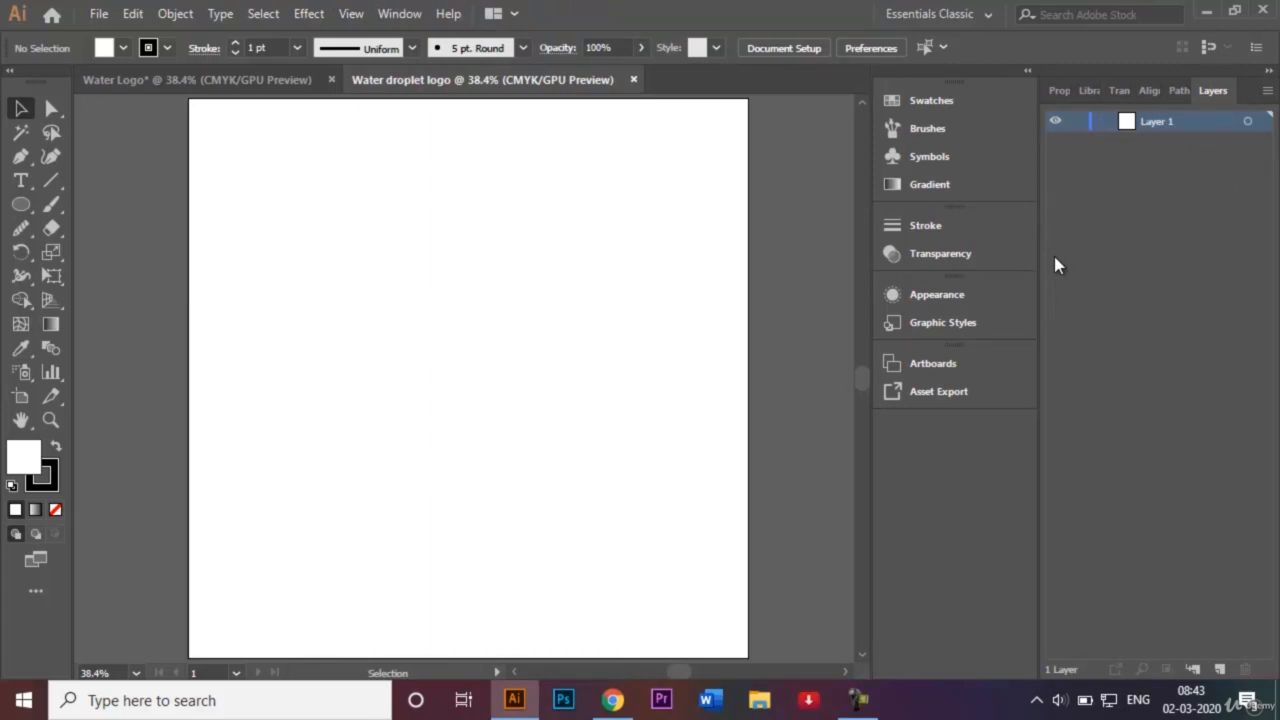
Draw a circle with the Ellipse tool from the artboard's centre at X 500, Y 500 px, with no fill and a black 1 pt stroke.
{"action": "left_click", "coordinate": [21, 205]}
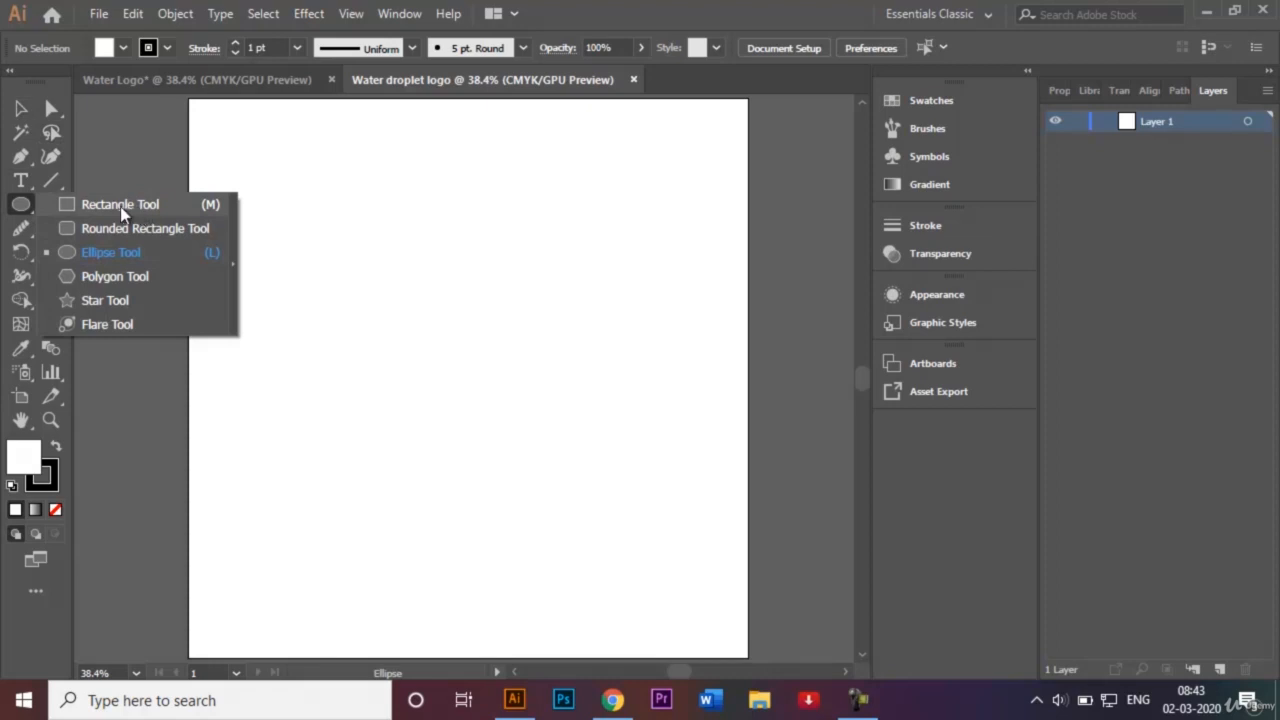
{"action": "left_click", "coordinate": [97, 257]}
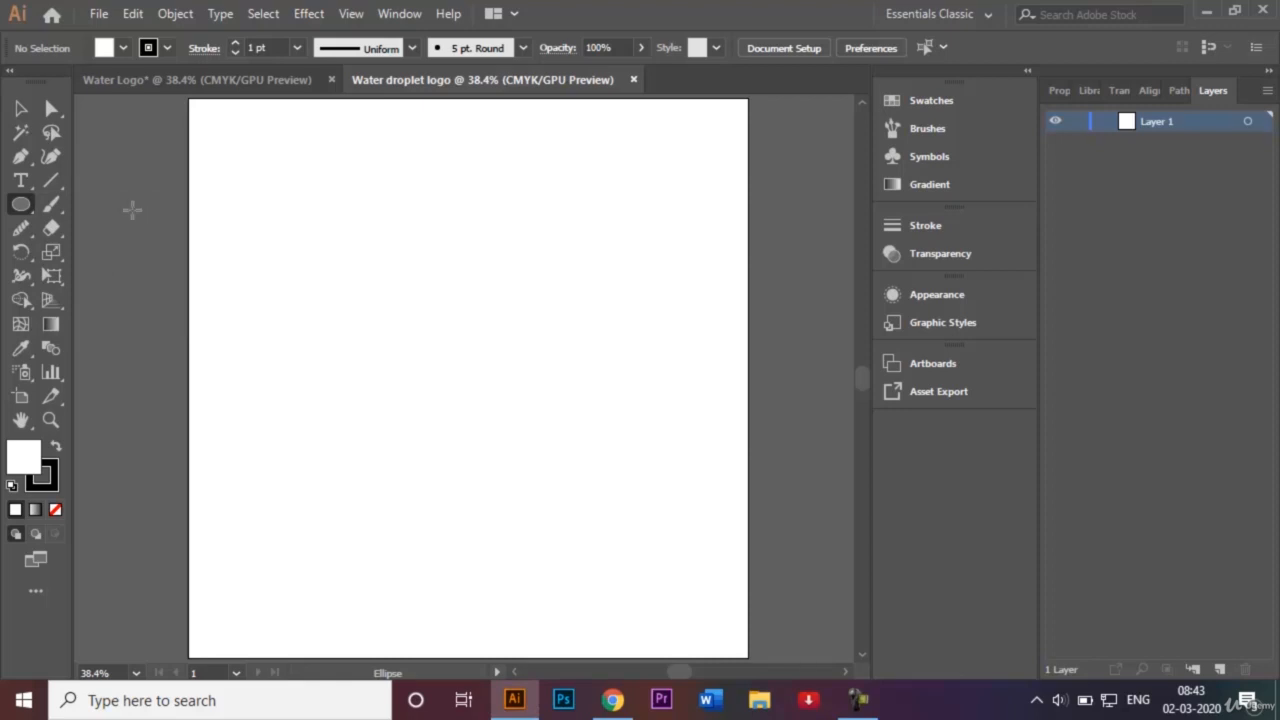
{"action": "left_click", "coordinate": [123, 50]}
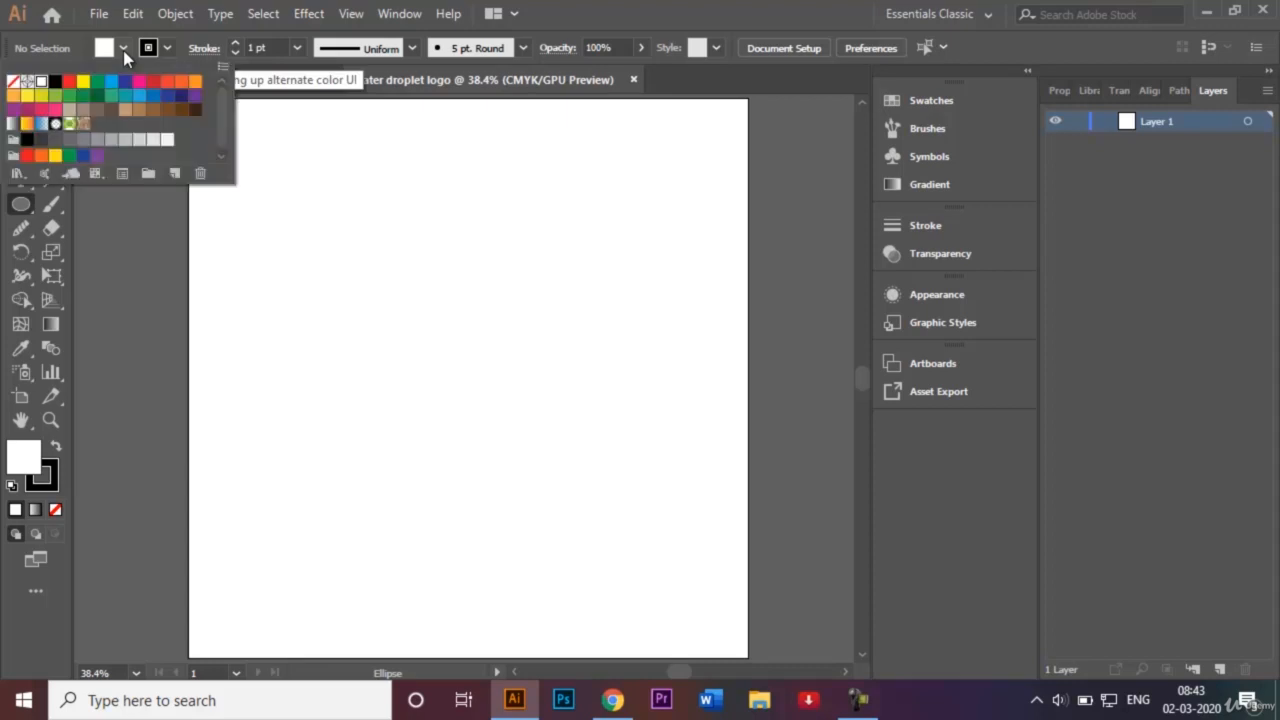
{"action": "left_click", "coordinate": [13, 86]}
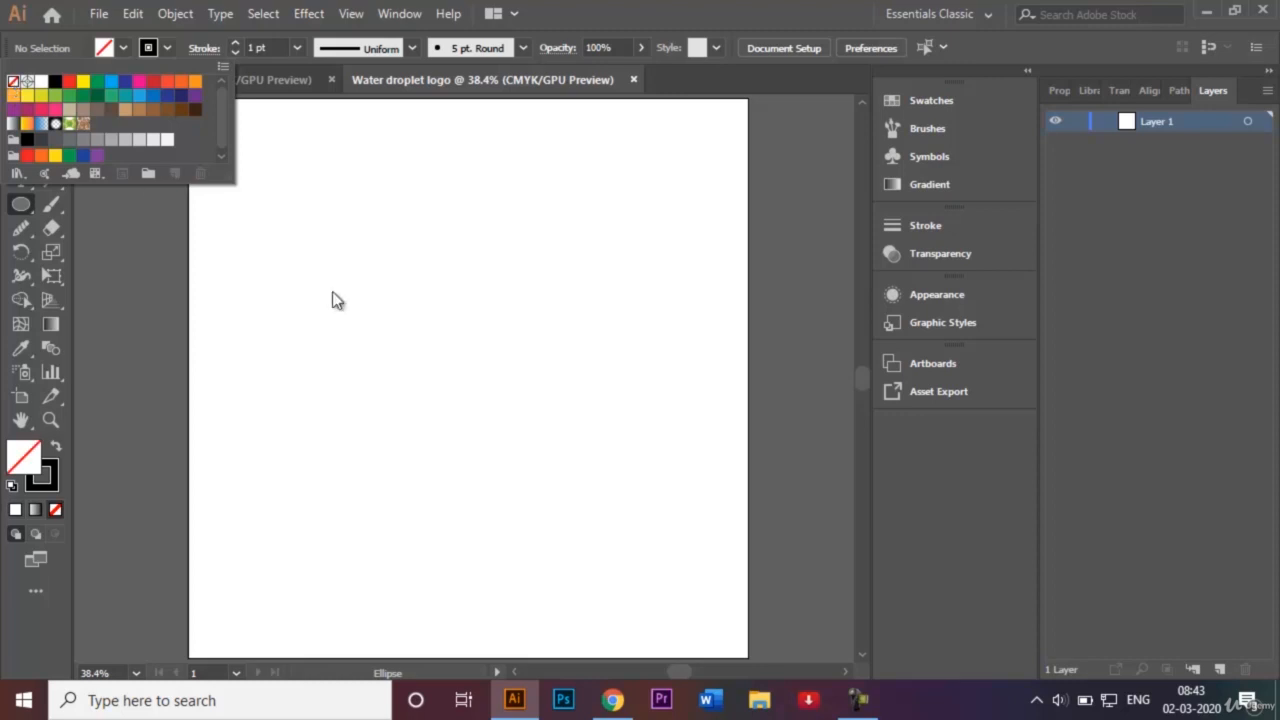
{"action": "left_click", "coordinate": [417, 334]}
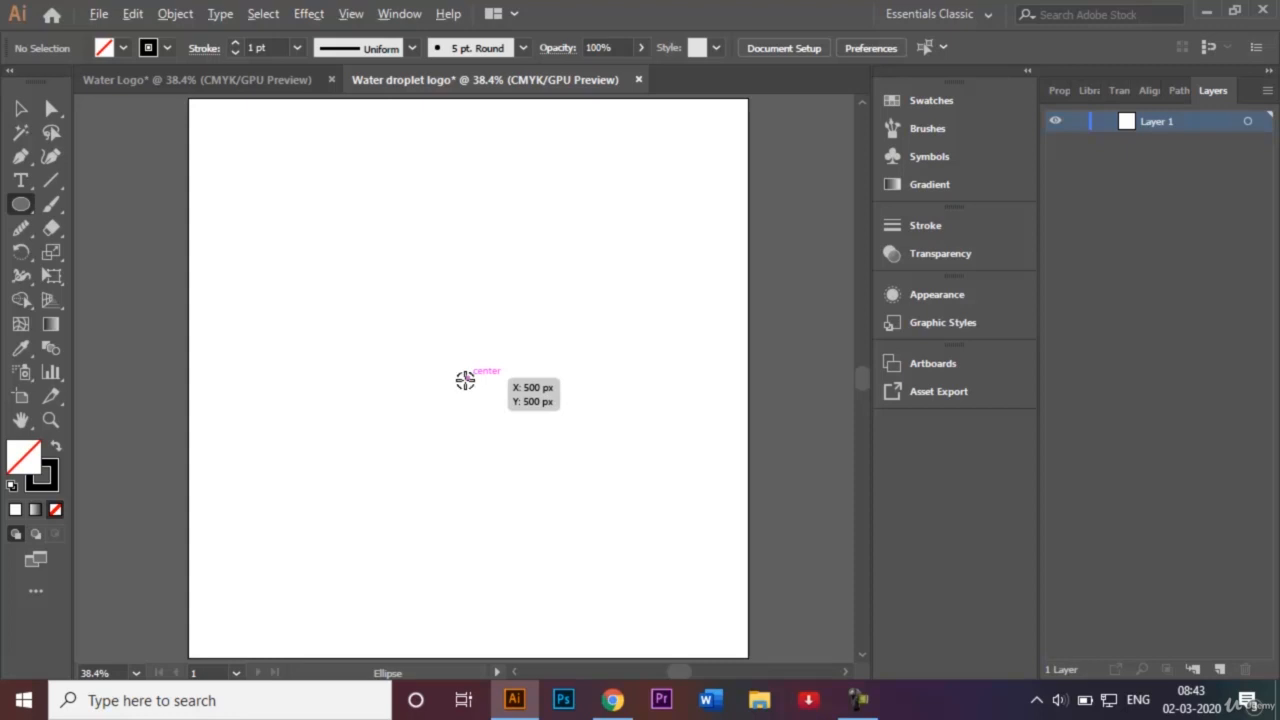
{"action": "left_click_drag", "start_coordinate": [465, 379], "coordinate": [572, 463]}
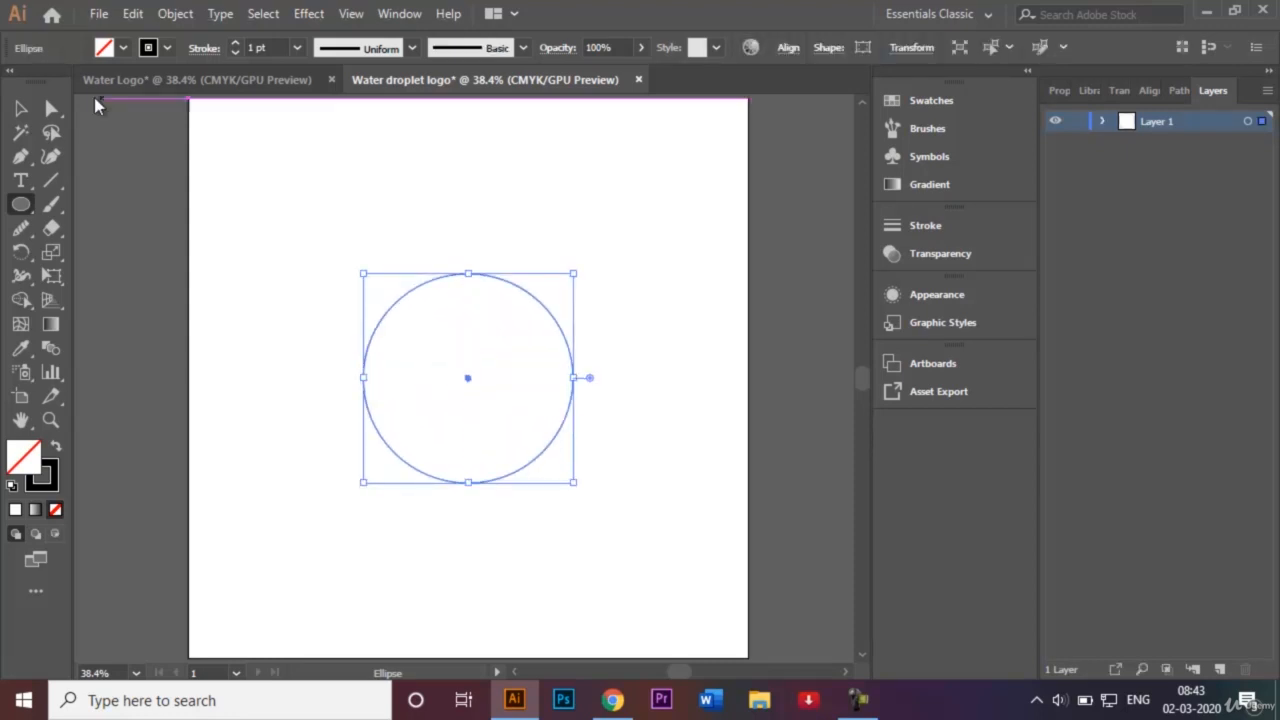
Move the circle straight down so it sits slightly below the artboard's centre, and deselect it.
{"action": "left_click", "coordinate": [21, 108]}
{"action": "left_click", "coordinate": [298, 224]}
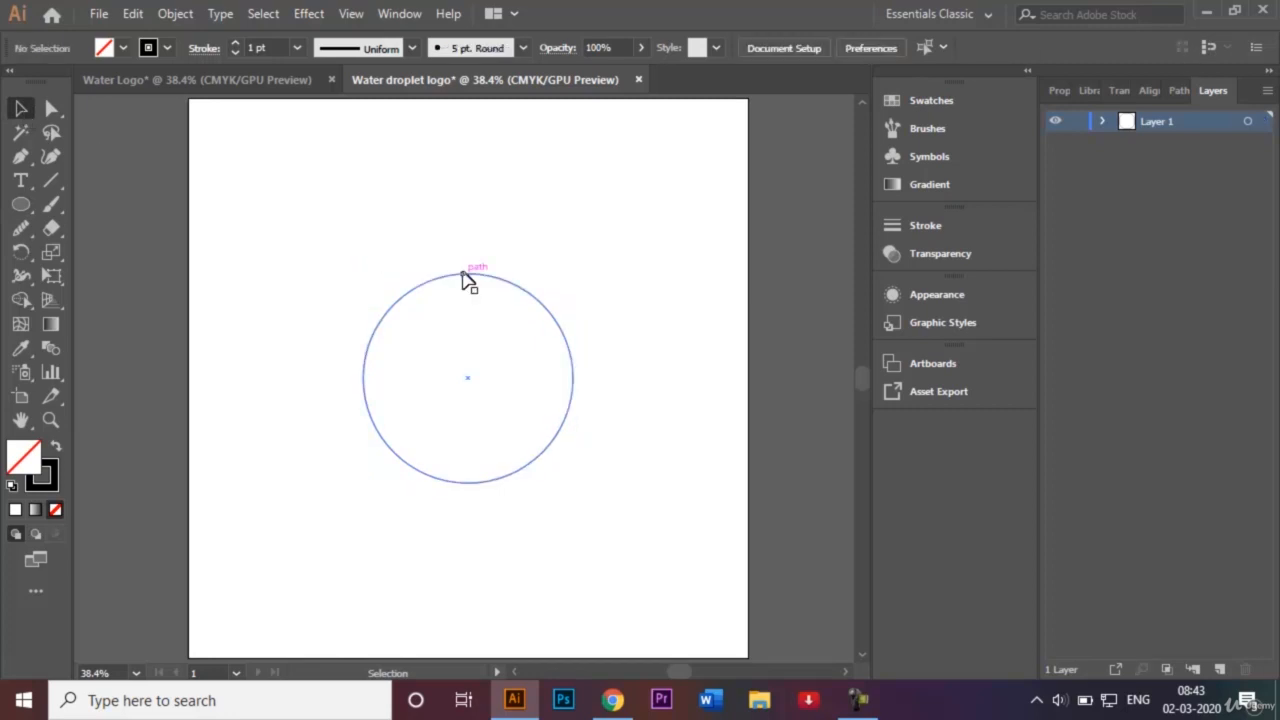
{"action": "left_click_drag", "start_coordinate": [463, 276], "coordinate": [470, 315]}
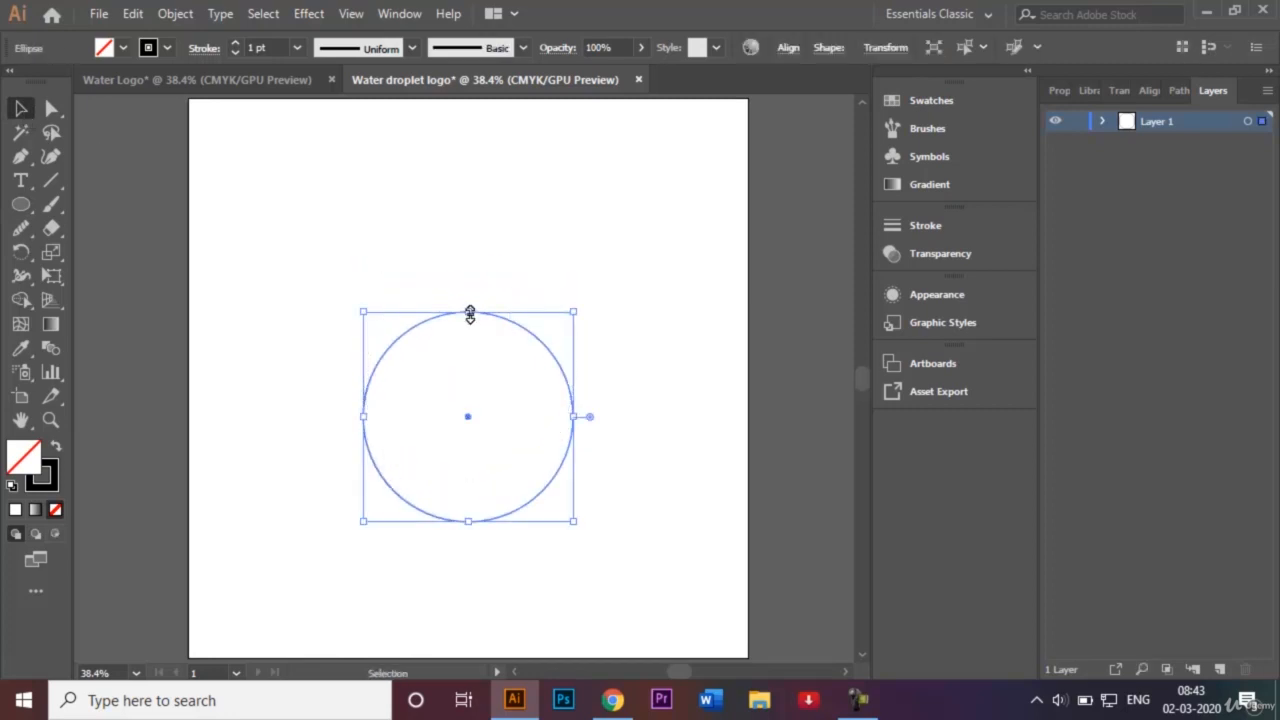
{"action": "left_click", "coordinate": [423, 243]}
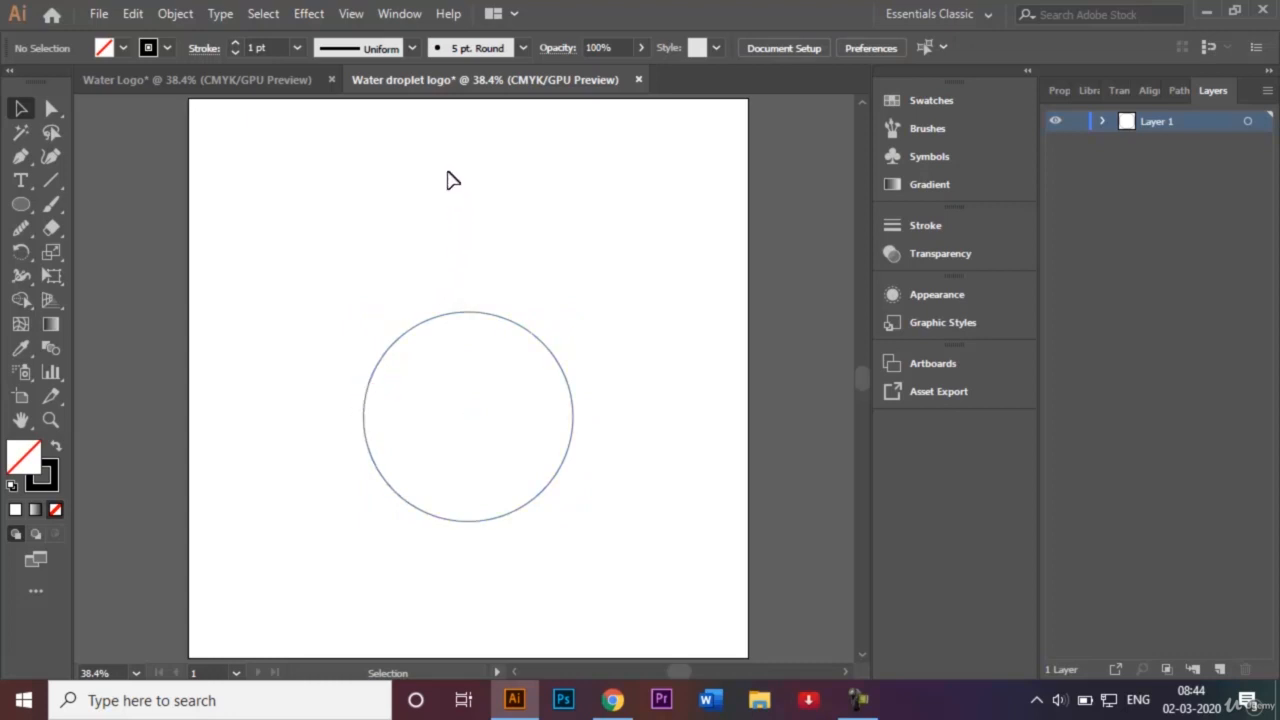
After checking the finished Water Logo document, draw an open curved Pen path from the circle's left edge up to a tip near X 425, Y 65 px and down to its right edge.
{"action": "left_click", "coordinate": [252, 84]}
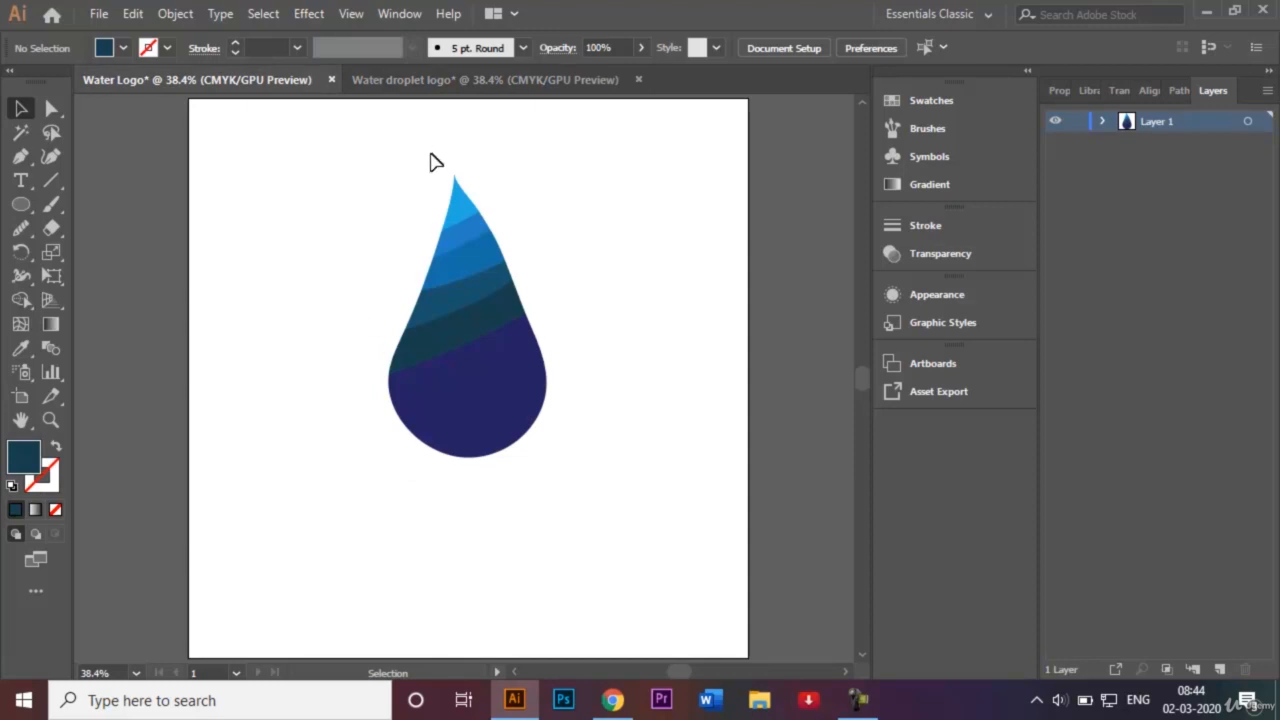
{"action": "left_click", "coordinate": [520, 87]}
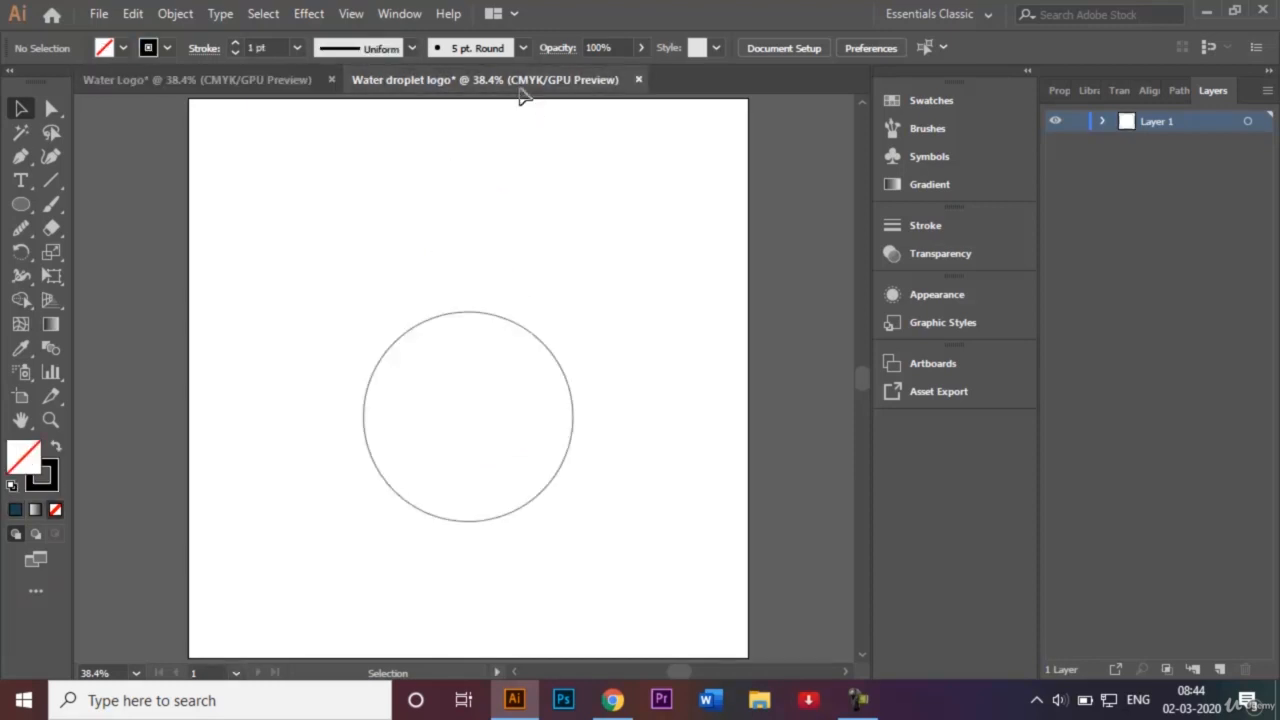
{"action": "left_click", "coordinate": [21, 157]}
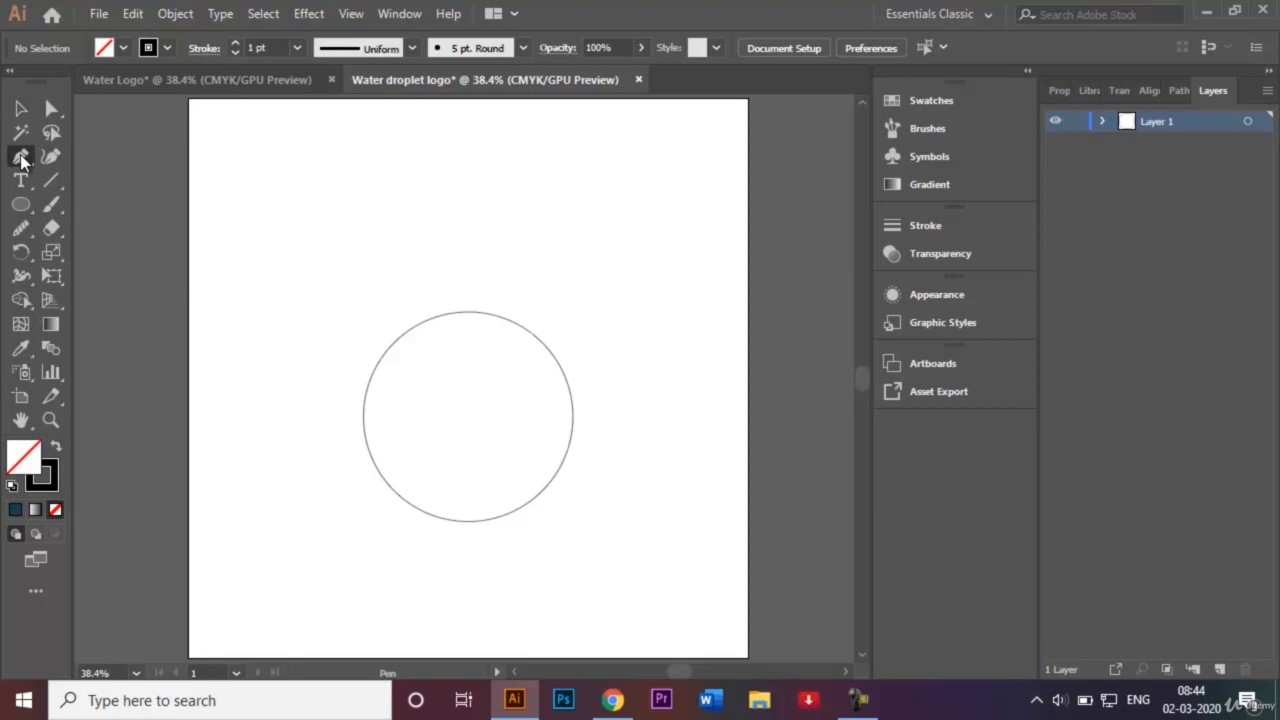
{"action": "left_click", "coordinate": [365, 392]}
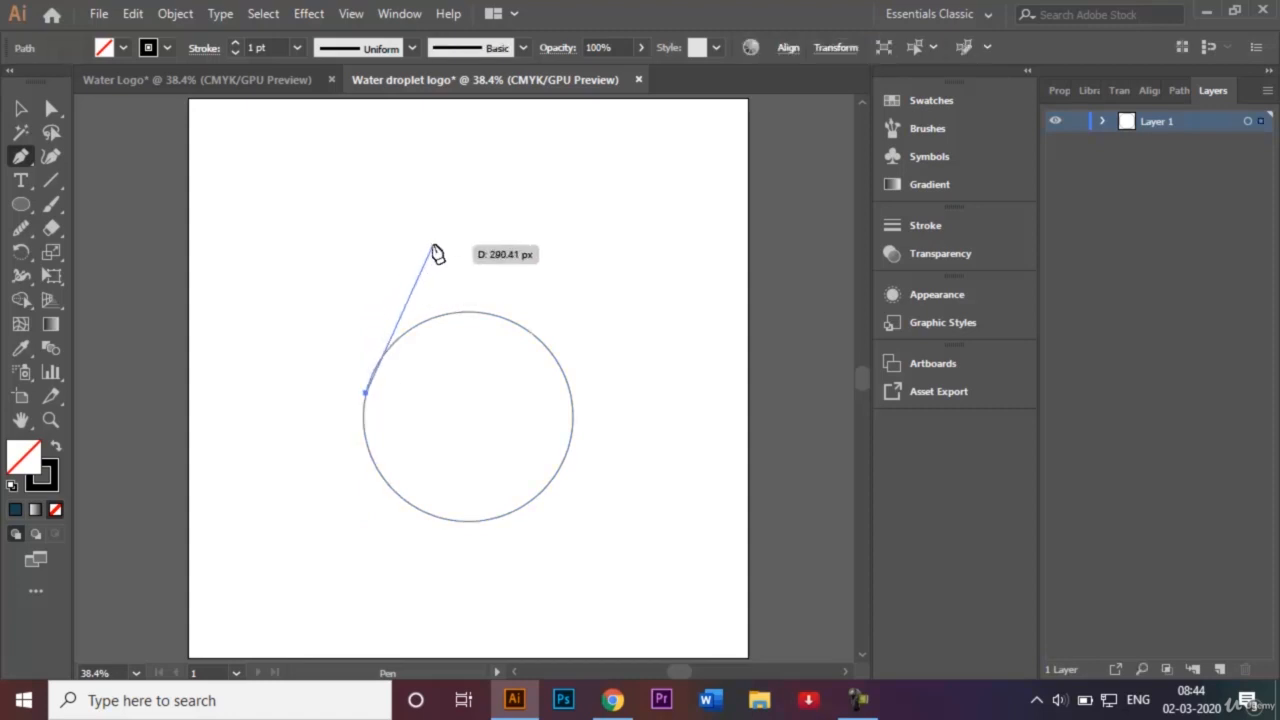
{"action": "left_click_drag", "start_coordinate": [434, 216], "coordinate": [430, 142]}
{"action": "left_click", "coordinate": [426, 134]}
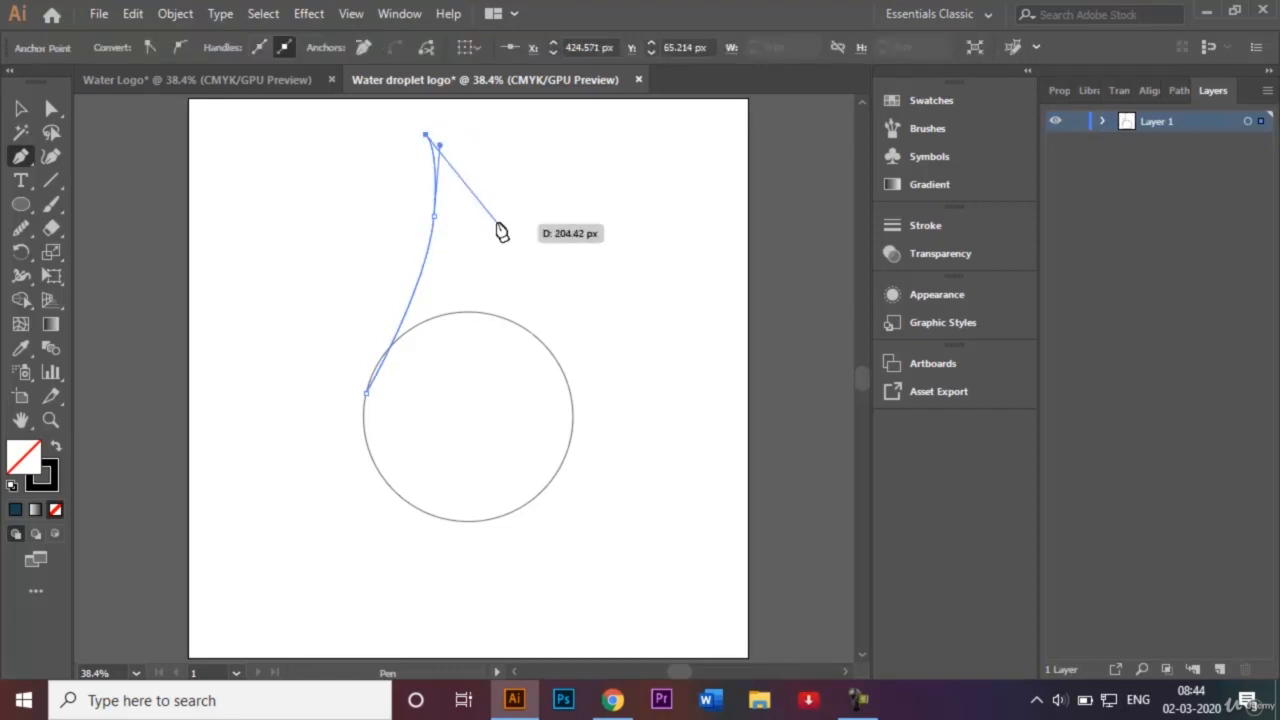
{"action": "left_click_drag", "start_coordinate": [531, 259], "coordinate": [556, 336]}
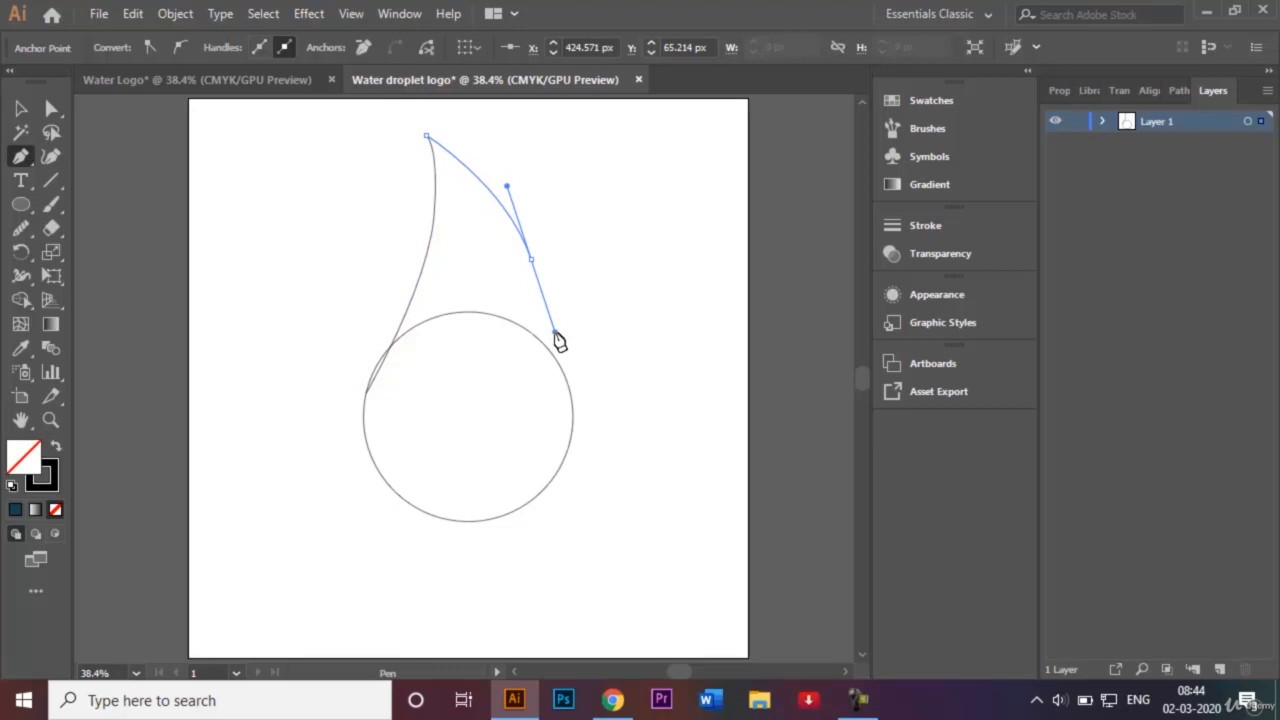
{"action": "left_click", "coordinate": [571, 393]}
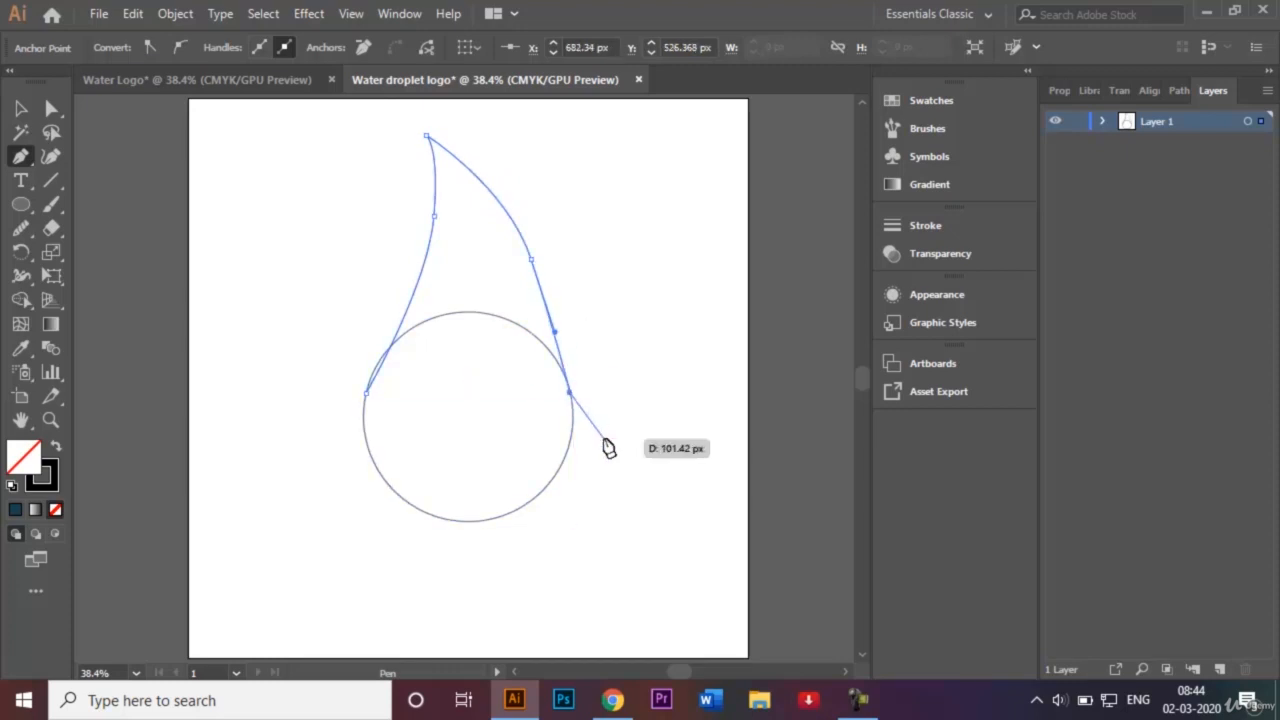
{"action": "key", "text": "Escape"}
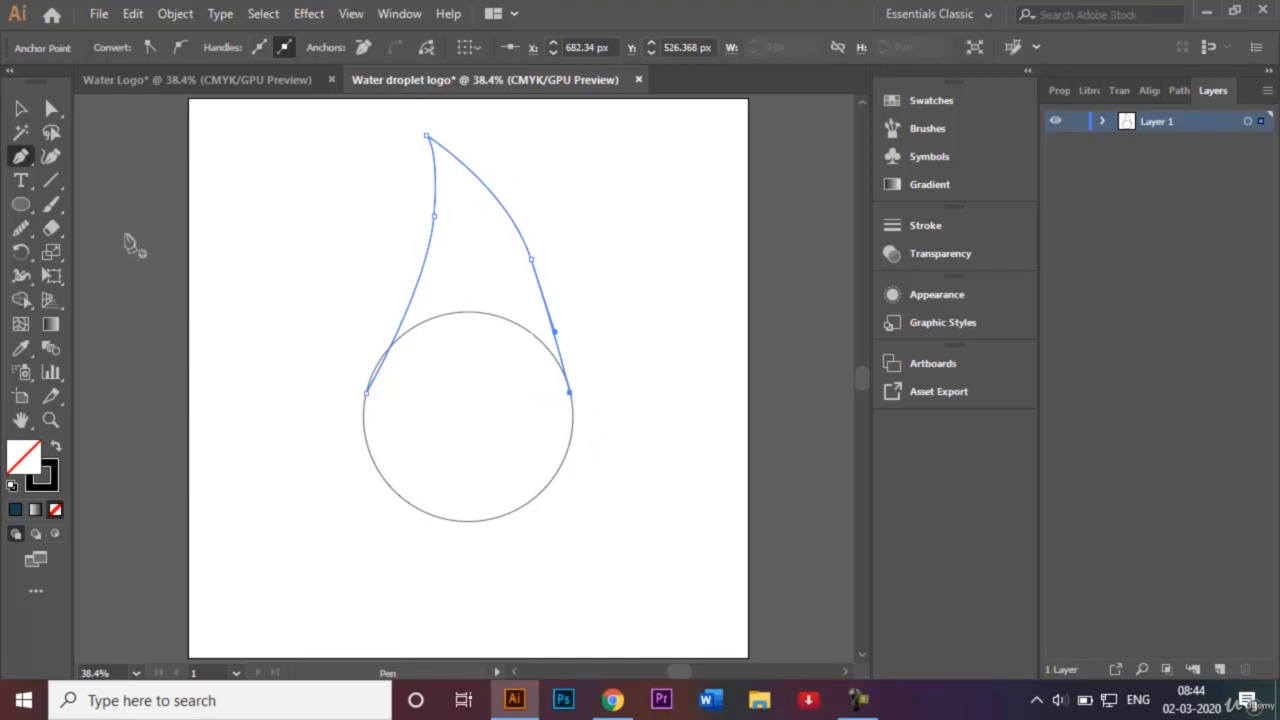
Select the circle and the curved path and merge their overlapping main areas into a droplet with the Shape Builder.
{"action": "left_click", "coordinate": [18, 110]}
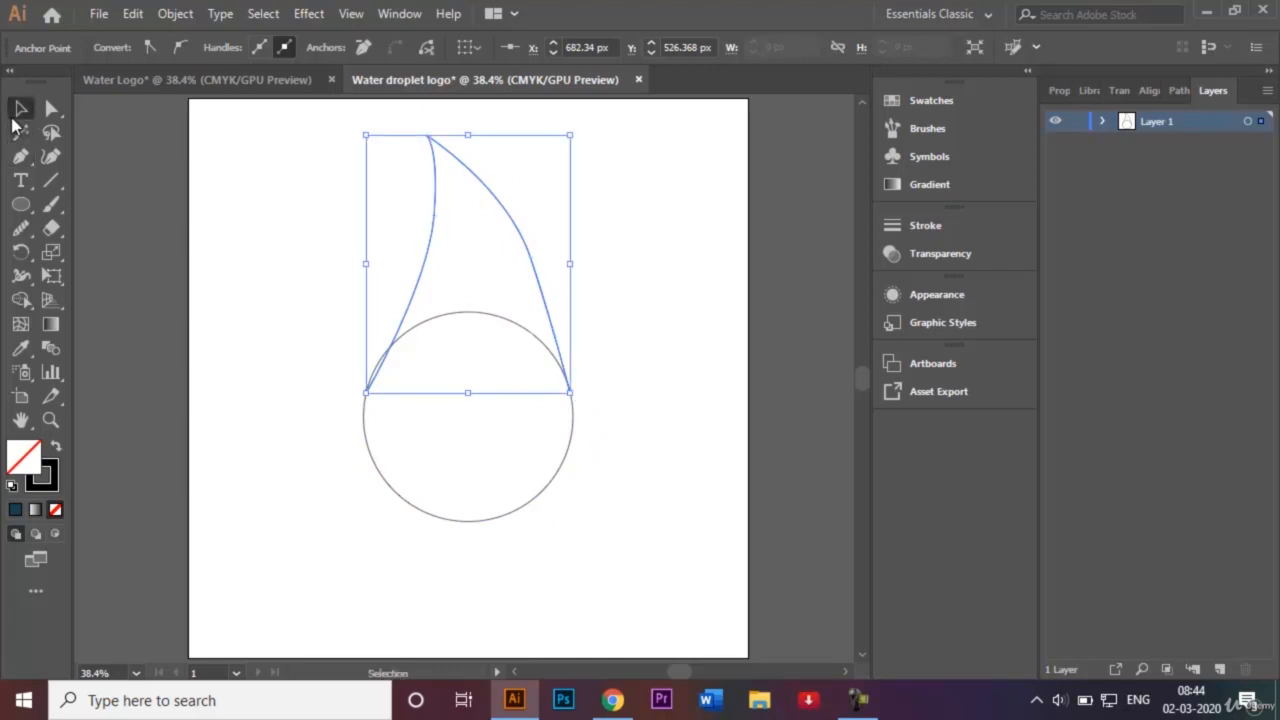
{"action": "left_click", "coordinate": [217, 223]}
{"action": "left_click_drag", "start_coordinate": [313, 272], "coordinate": [597, 517]}
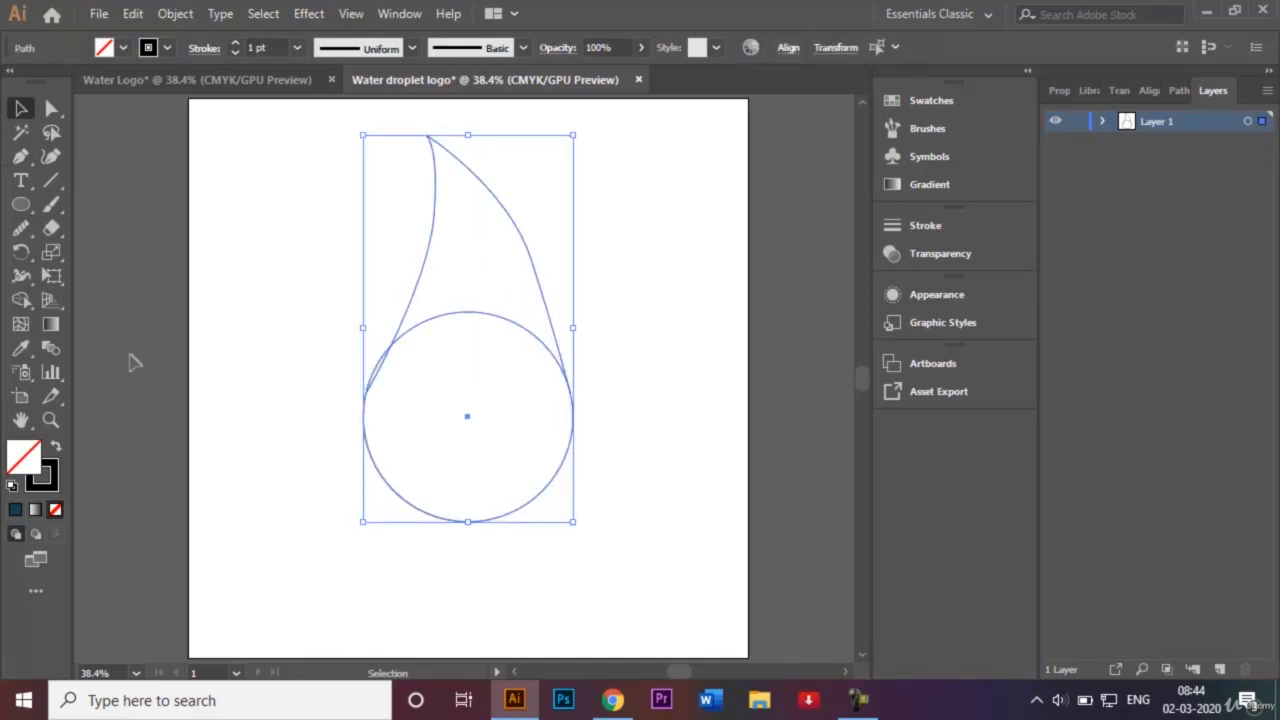
{"action": "left_click", "coordinate": [22, 300]}
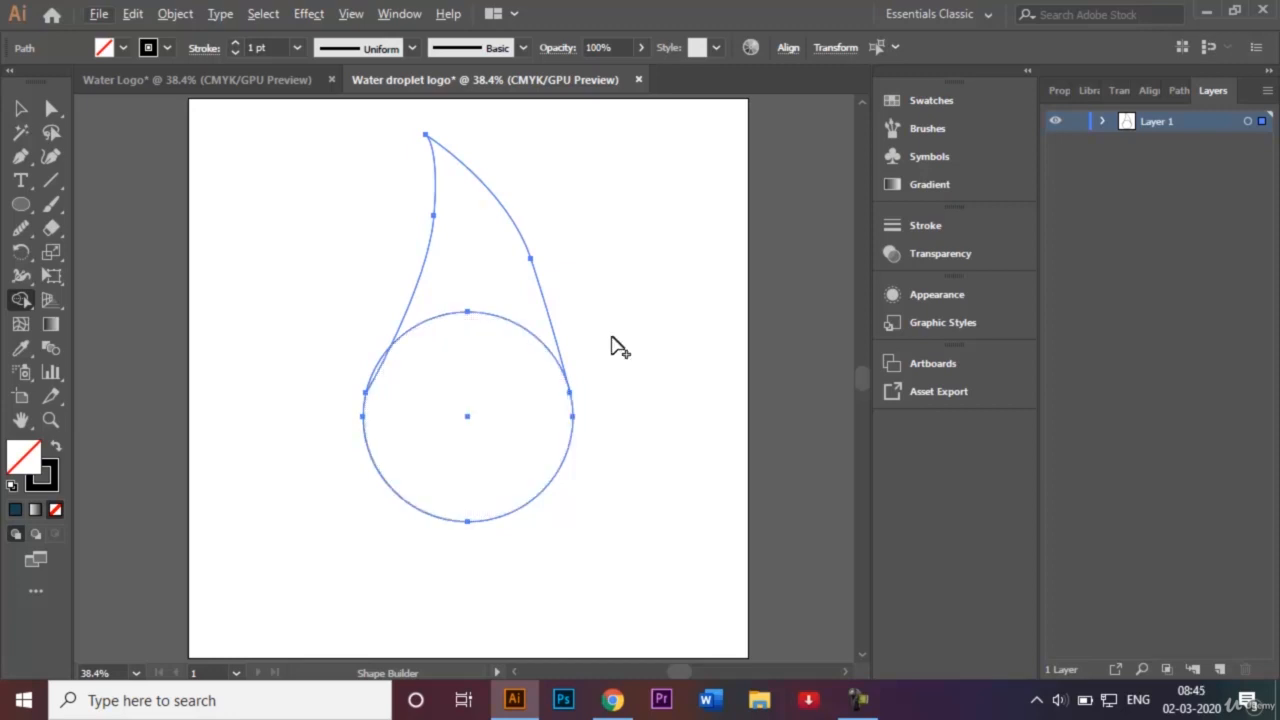
{"action": "left_click", "coordinate": [531, 338], "text": "alt"}
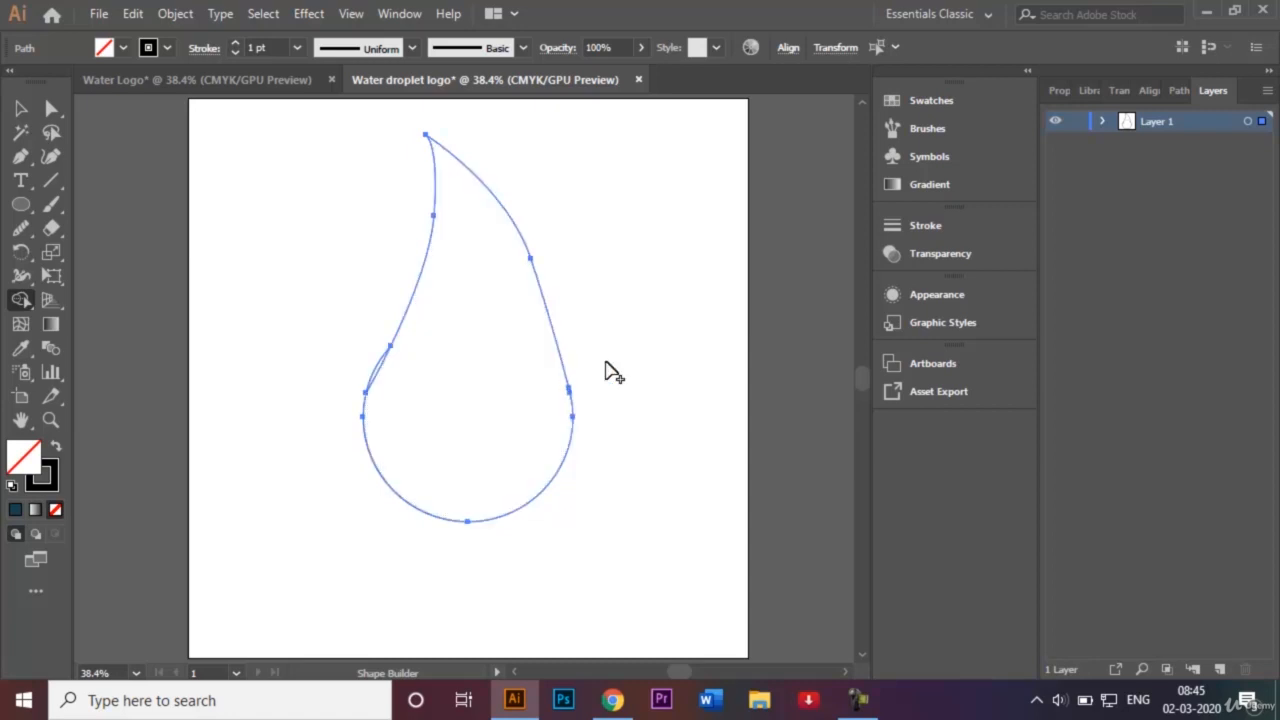
Merge the thin sliver on the droplet's left edge into its body with the Shape Builder, and deselect the shape.
{"action": "key", "text": "ctrl+equal"}
{"action": "key", "text": "ctrl+equal"}
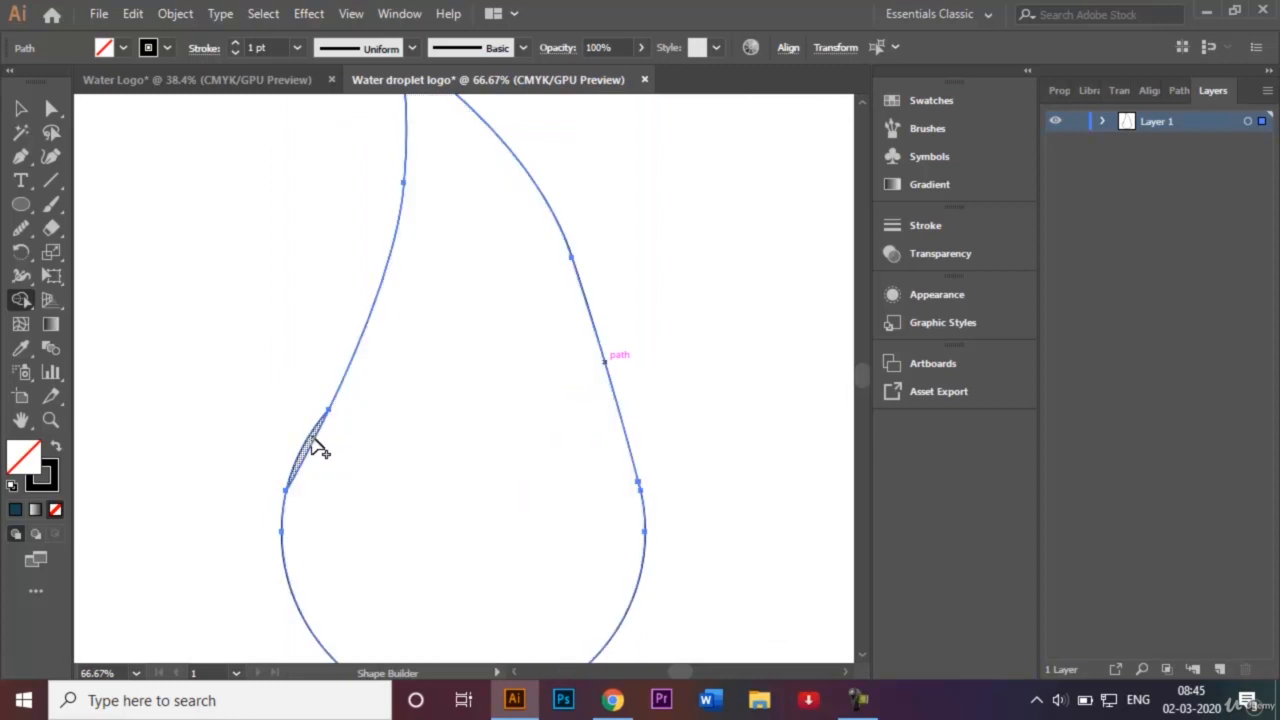
{"action": "left_click_drag", "start_coordinate": [312, 447], "coordinate": [330, 453]}
{"action": "left_click", "coordinate": [183, 182]}
{"action": "left_click", "coordinate": [340, 395]}
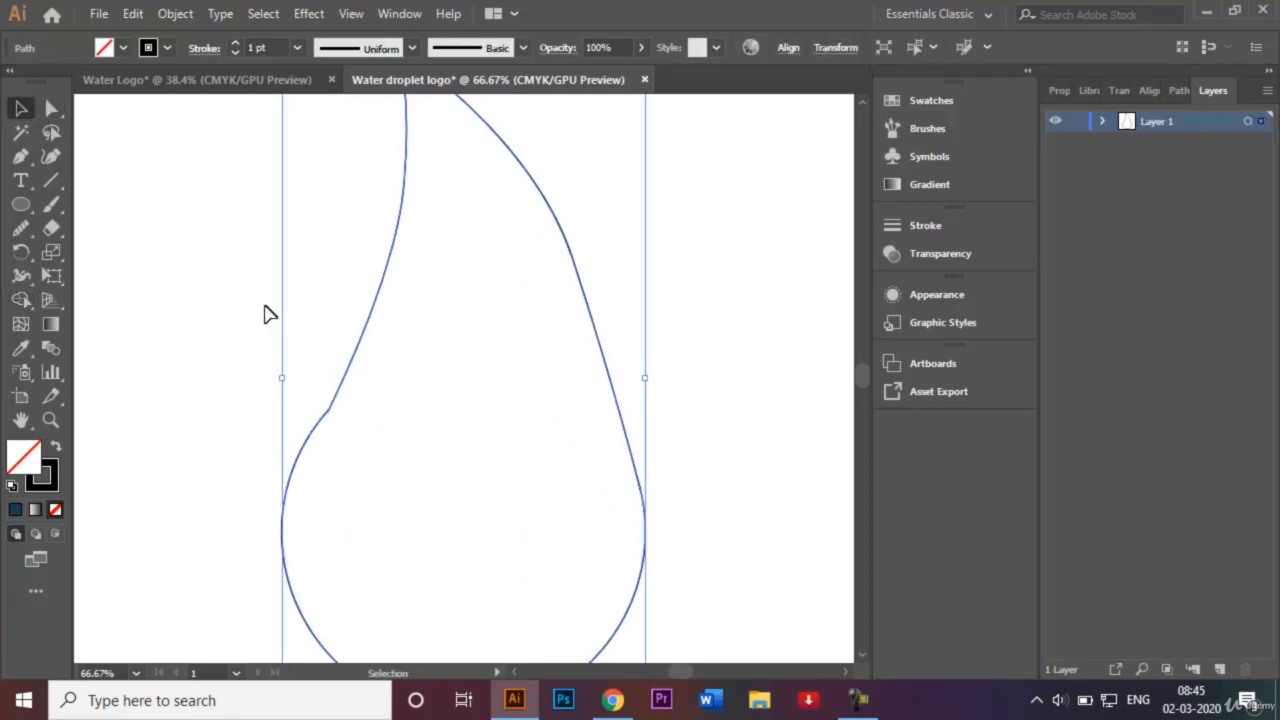
{"action": "left_click", "coordinate": [280, 336]}
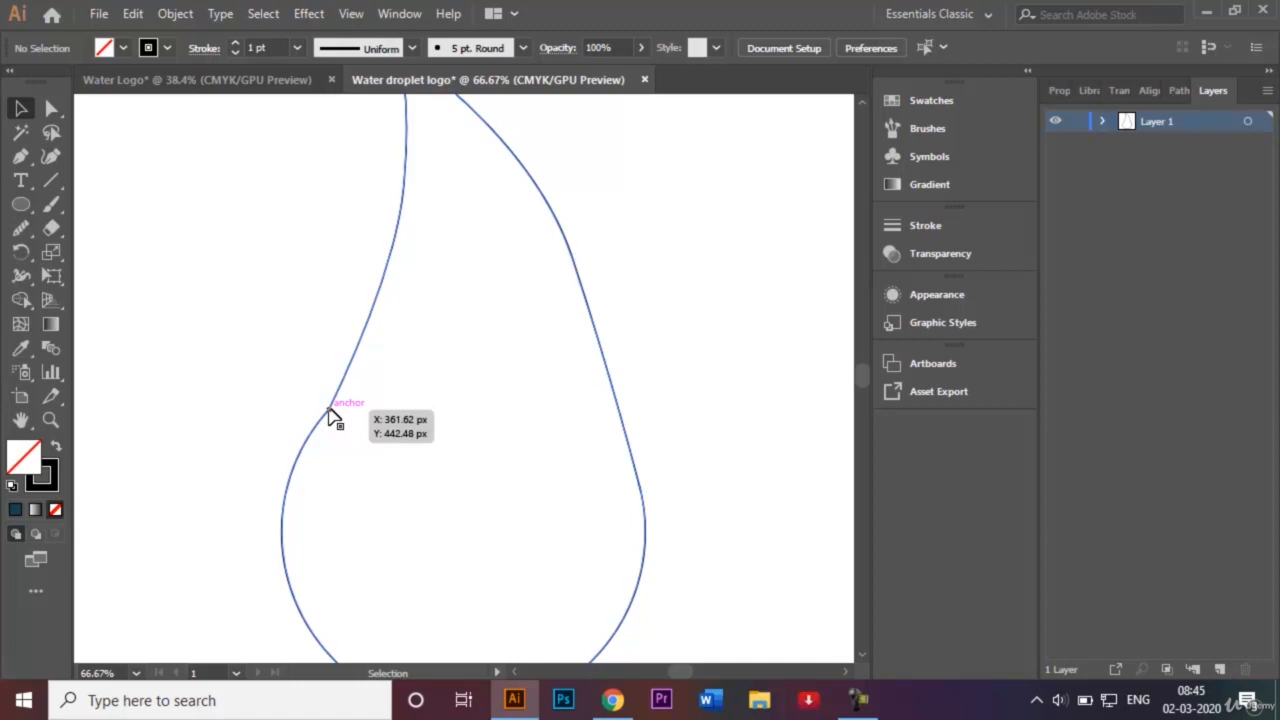
Round the sharp corner anchor on the droplet's left edge to a radius of about 182 px, and deselect the shape.
{"action": "left_click", "coordinate": [378, 305]}
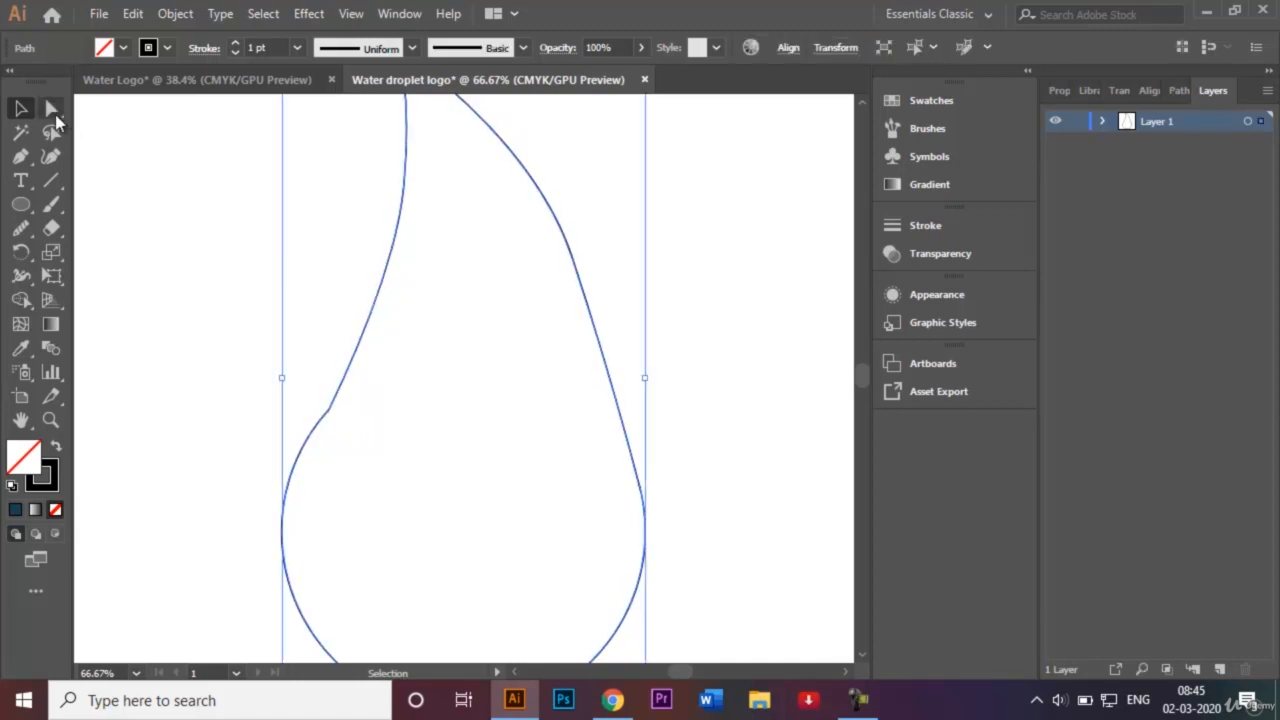
{"action": "left_click", "coordinate": [53, 110]}
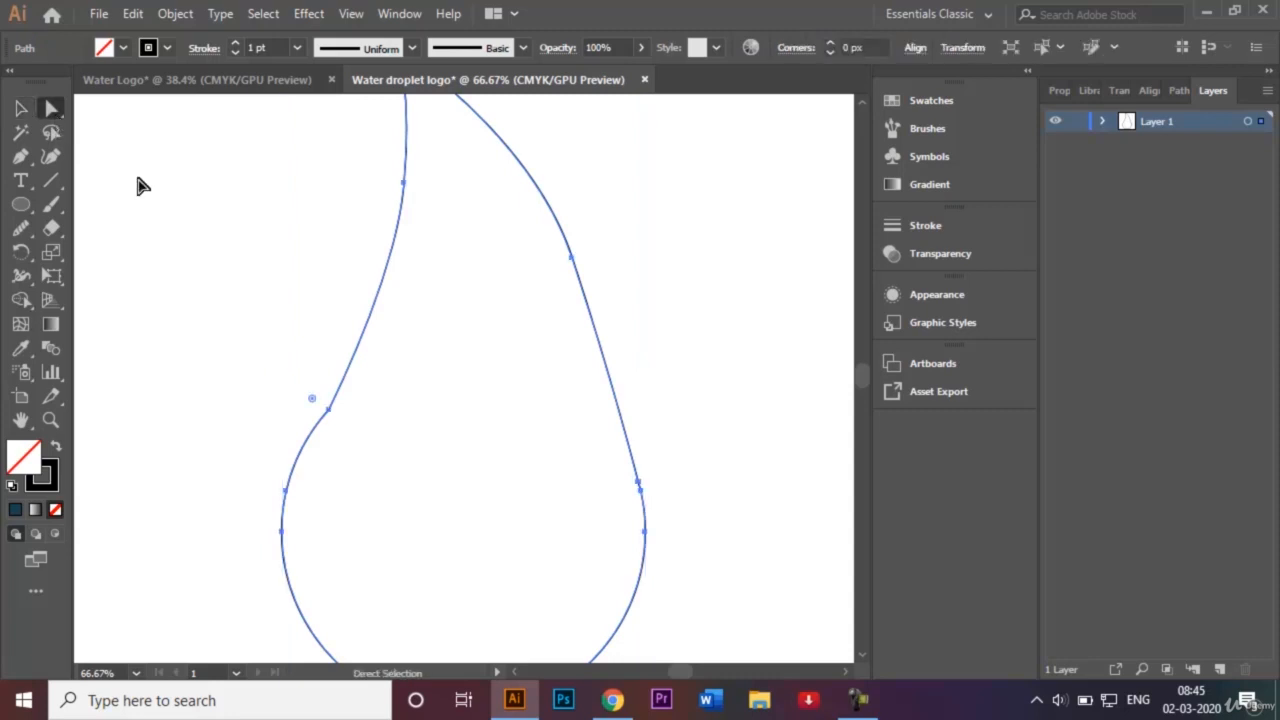
{"action": "left_click", "coordinate": [328, 411]}
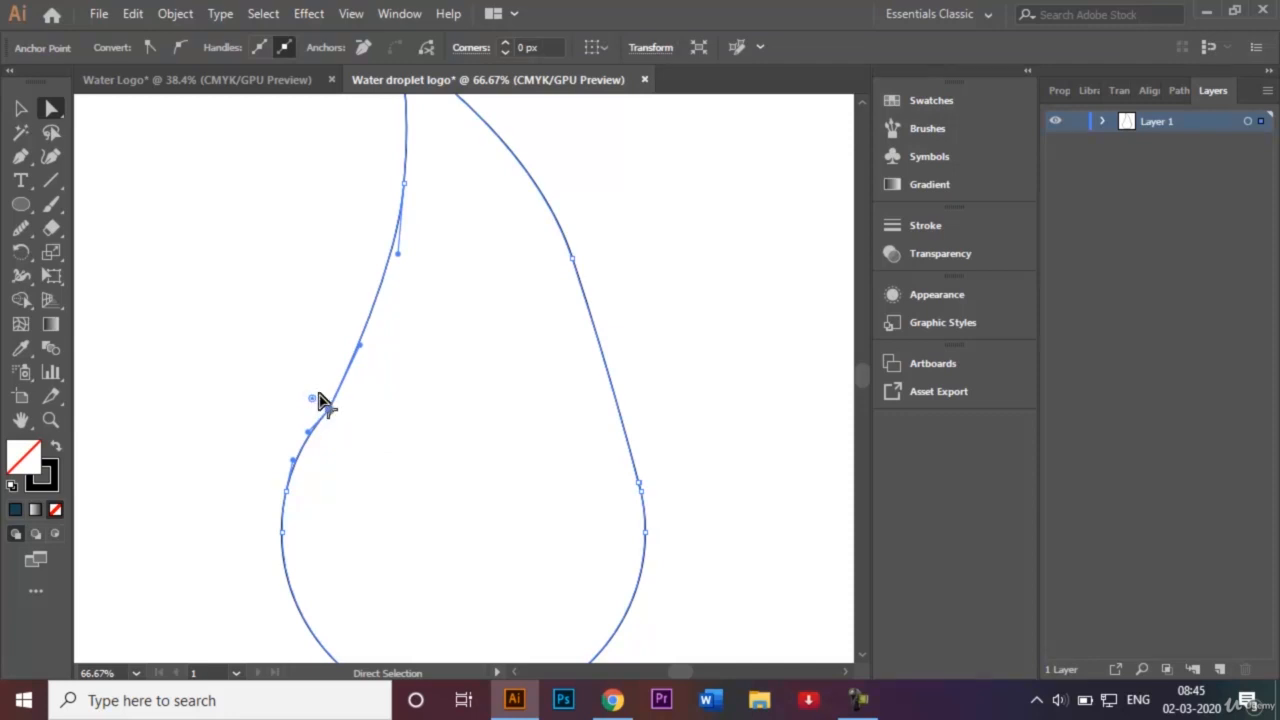
{"action": "left_click_drag", "start_coordinate": [313, 401], "coordinate": [176, 298]}
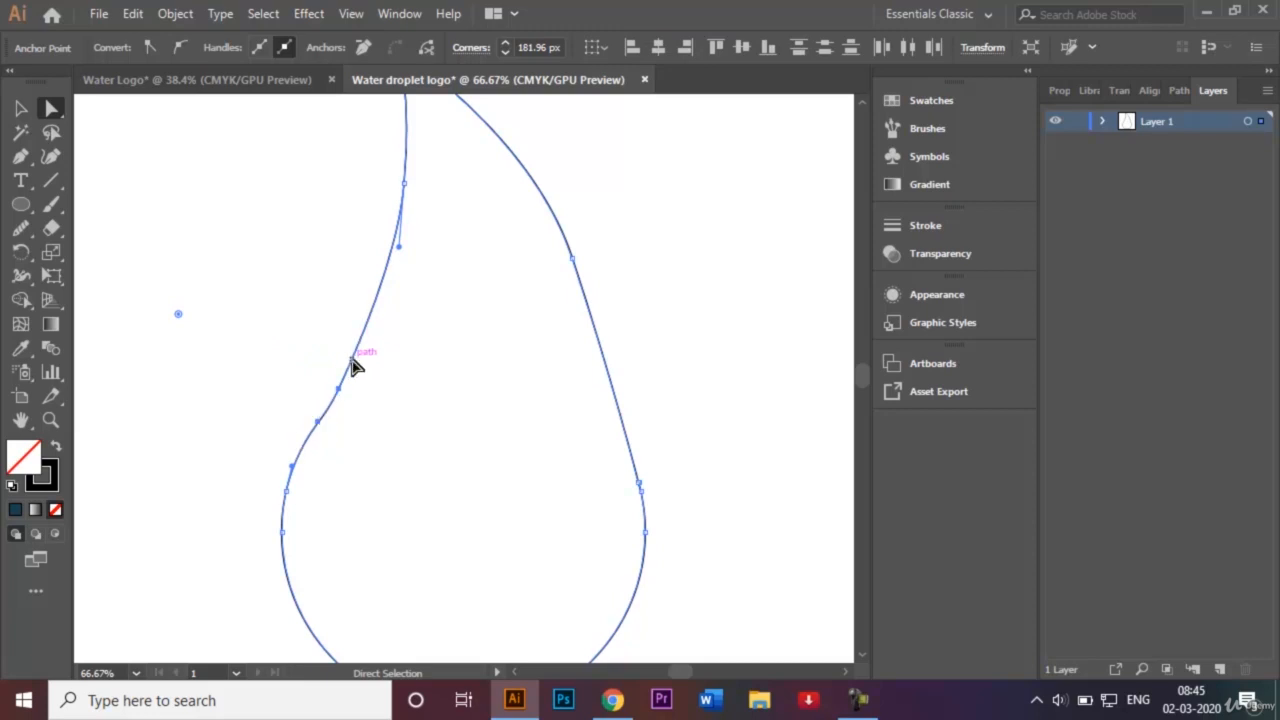
{"action": "left_click", "coordinate": [21, 108]}
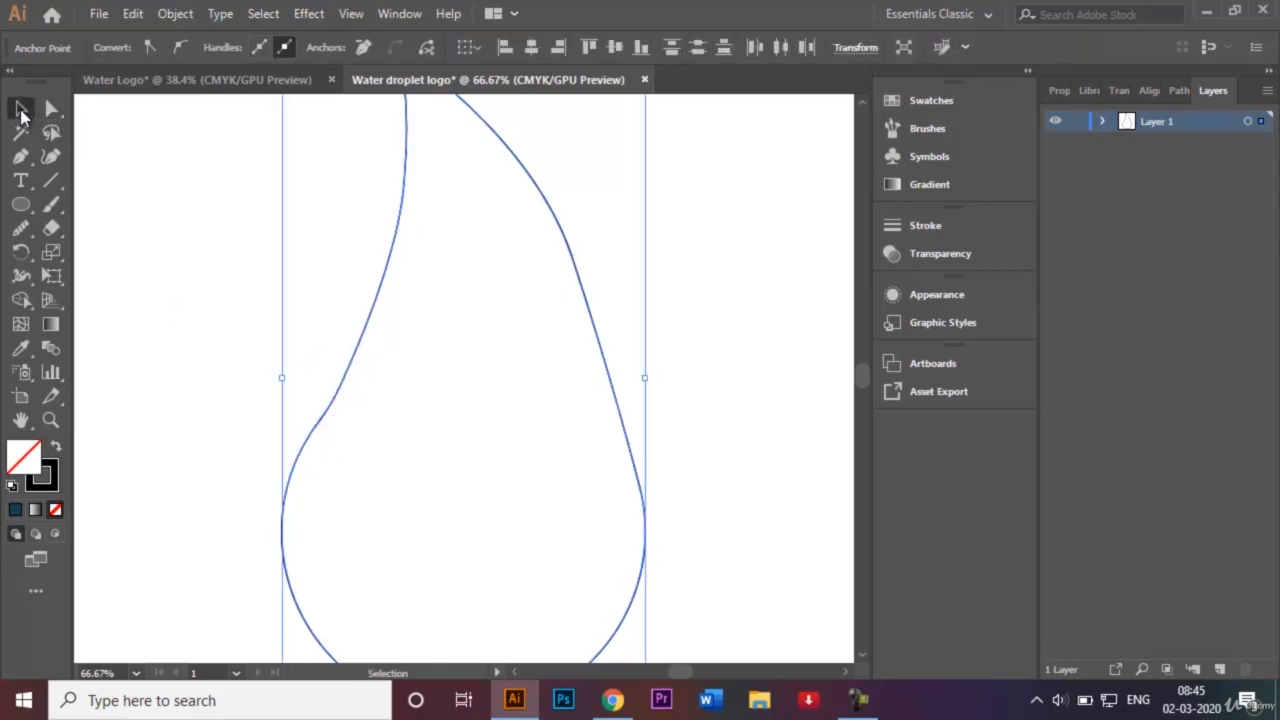
{"action": "left_click", "coordinate": [146, 220]}
{"action": "key", "text": "ctrl+minus"}
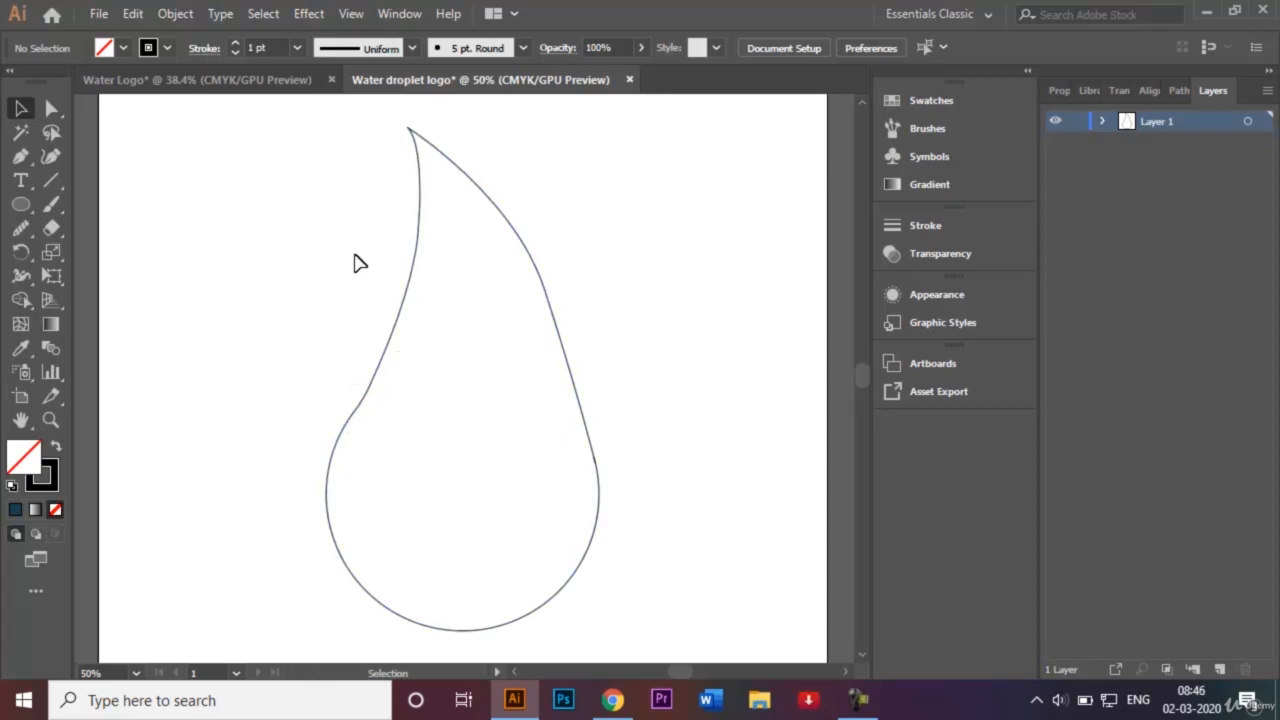
Select the droplet and even out its left and right edges with the Smooth tool, and deselect it.
{"action": "left_click_drag", "start_coordinate": [334, 258], "coordinate": [610, 550]}
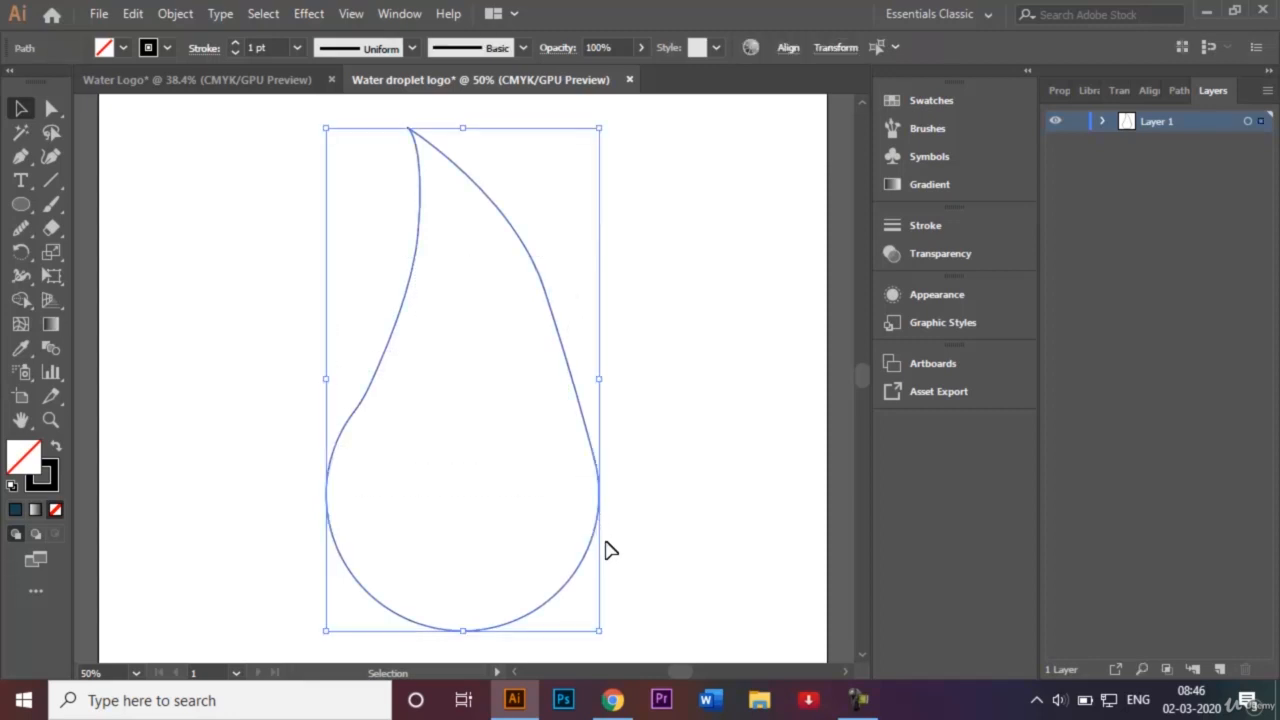
{"action": "left_click", "coordinate": [22, 230]}
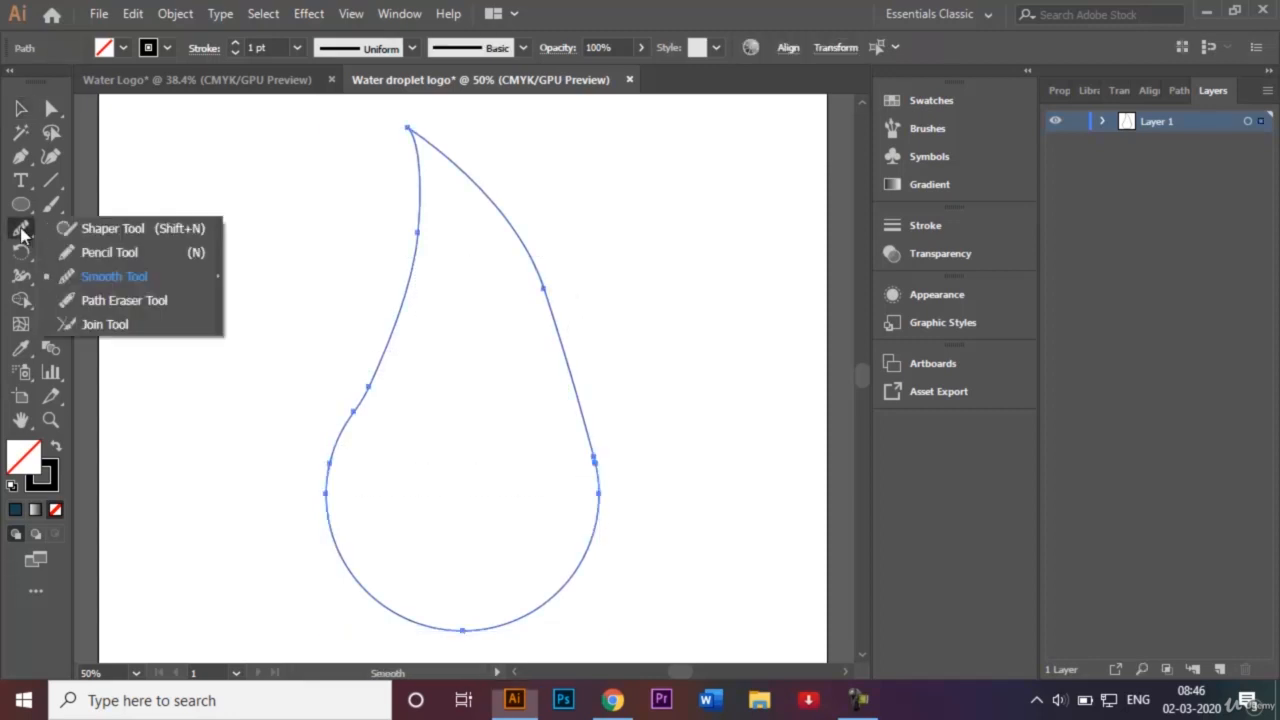
{"action": "left_click", "coordinate": [126, 281]}
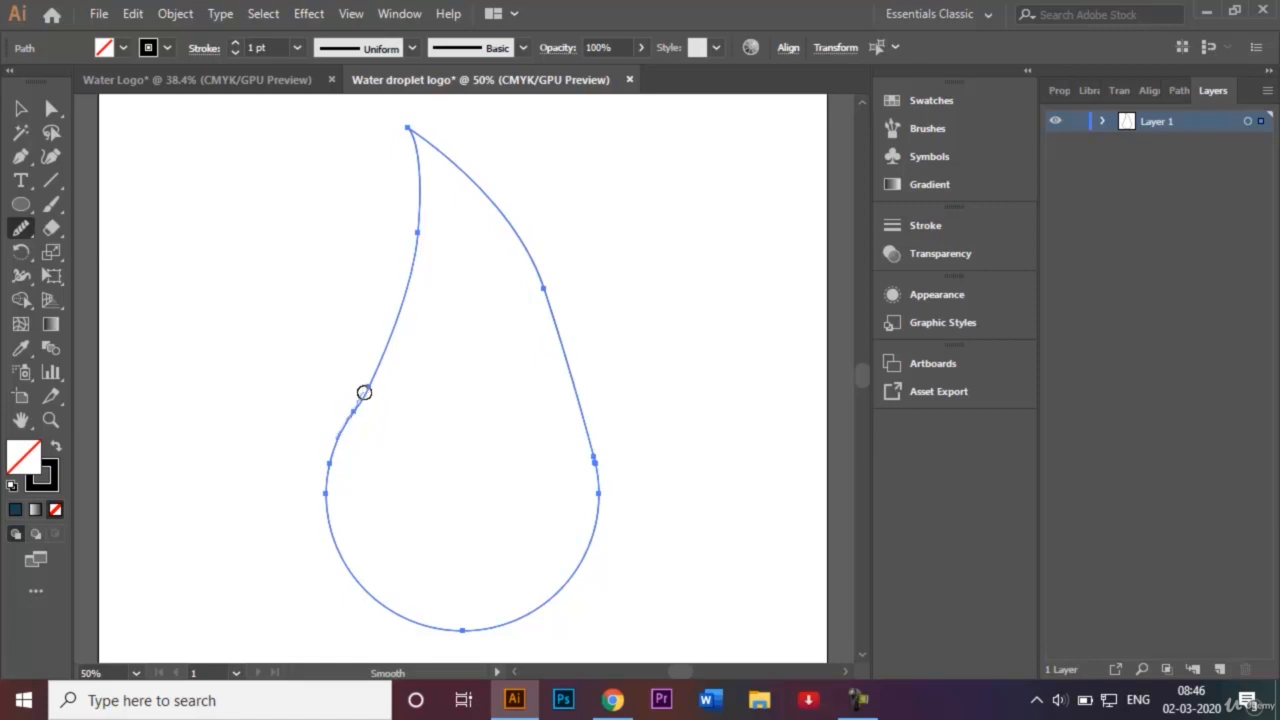
{"action": "left_click_drag", "start_coordinate": [364, 392], "coordinate": [405, 298]}
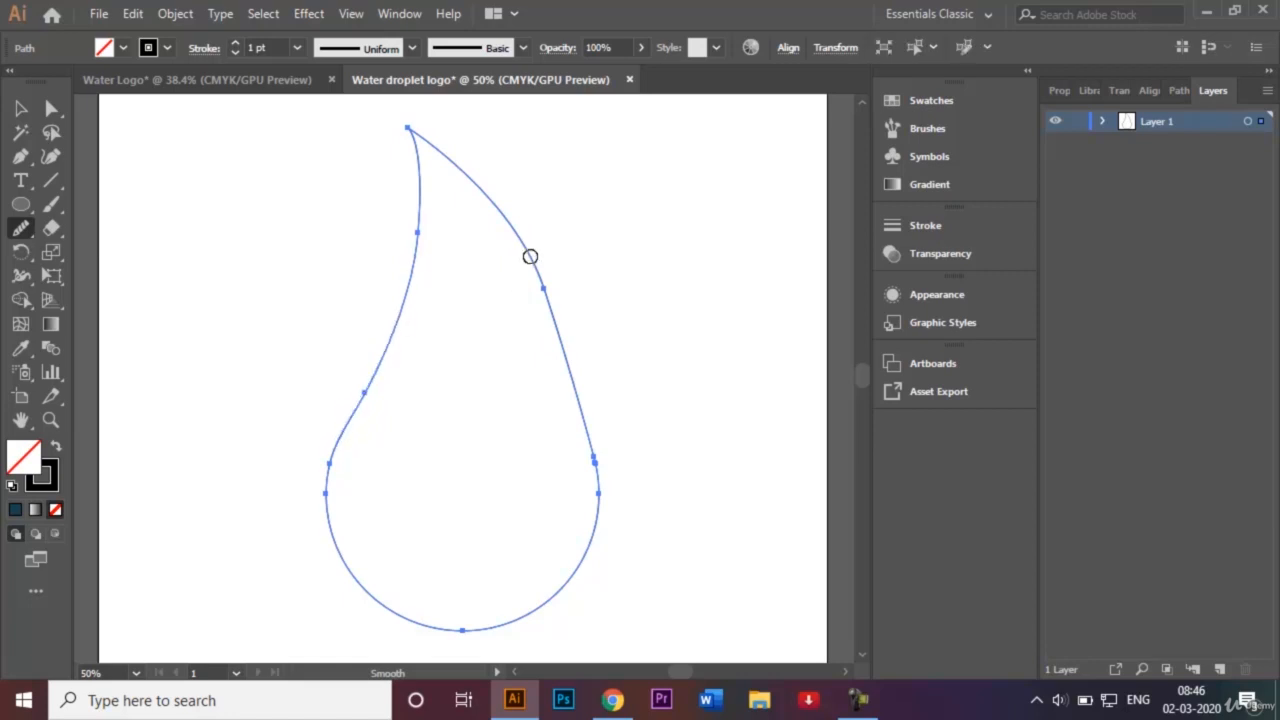
{"action": "left_click_drag", "start_coordinate": [585, 417], "coordinate": [593, 534]}
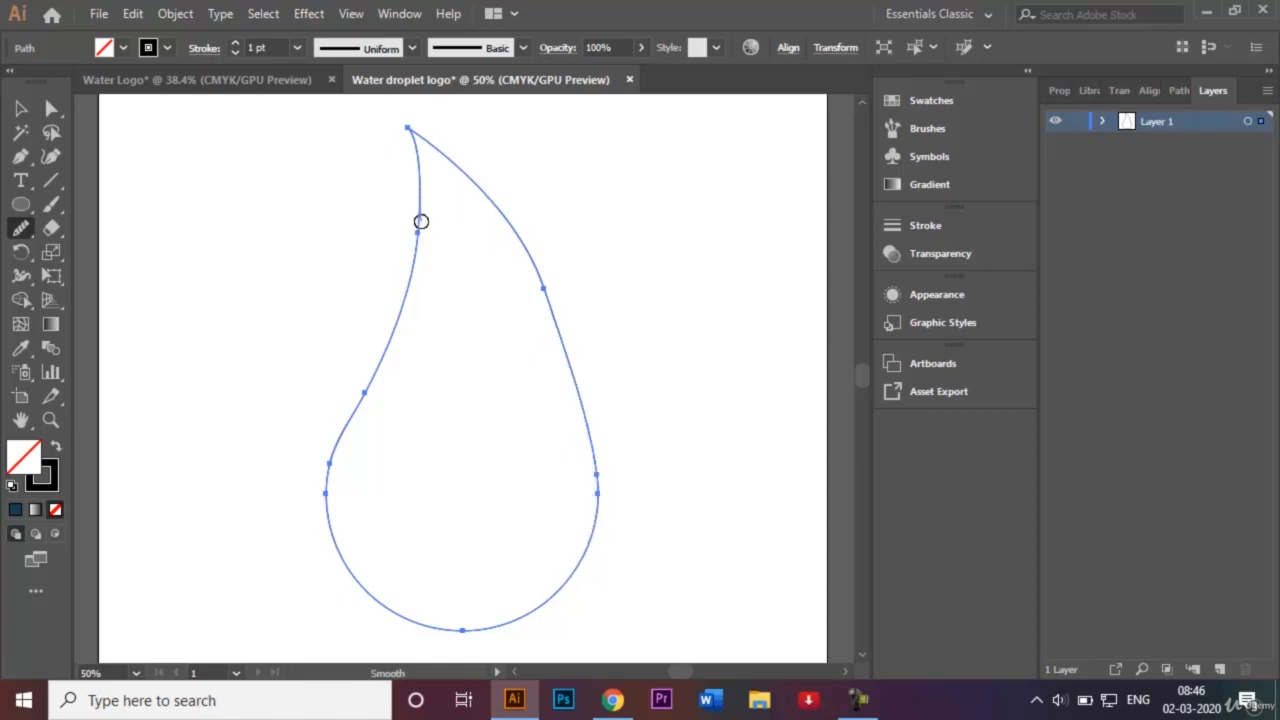
{"action": "left_click_drag", "start_coordinate": [421, 221], "coordinate": [407, 293]}
{"action": "left_click_drag", "start_coordinate": [501, 215], "coordinate": [558, 333]}
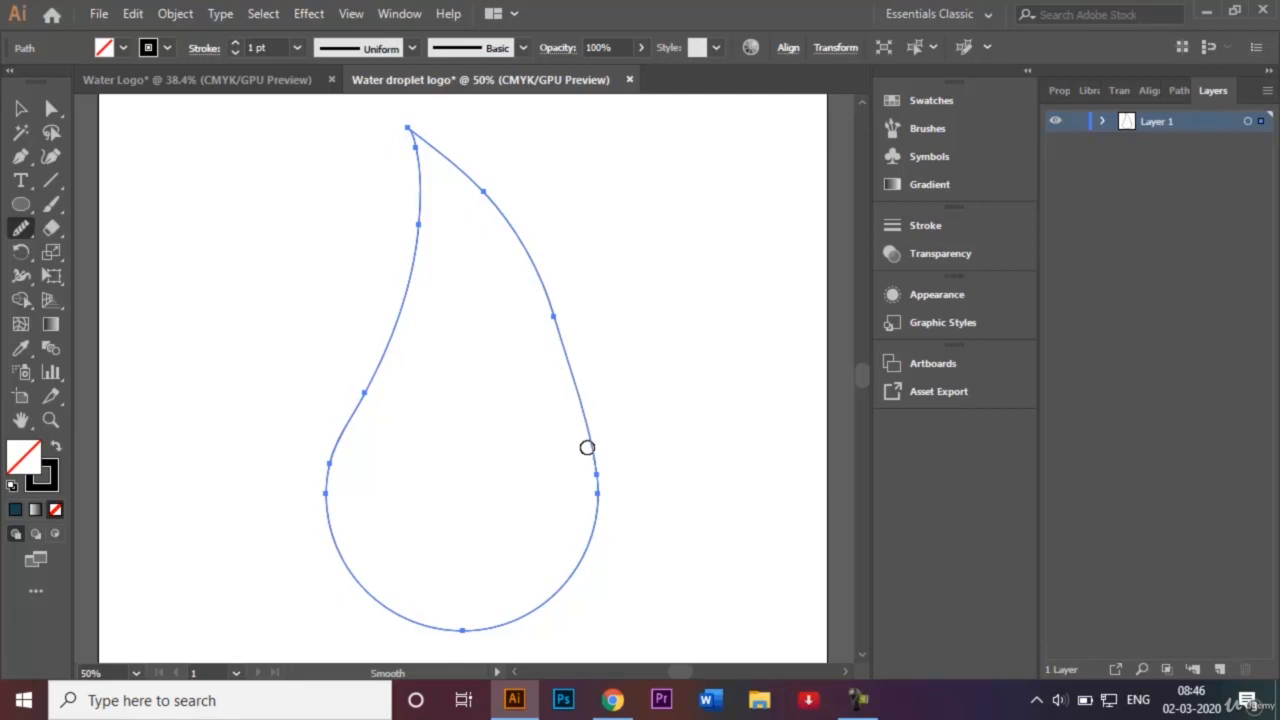
{"action": "left_click_drag", "start_coordinate": [597, 480], "coordinate": [574, 569]}
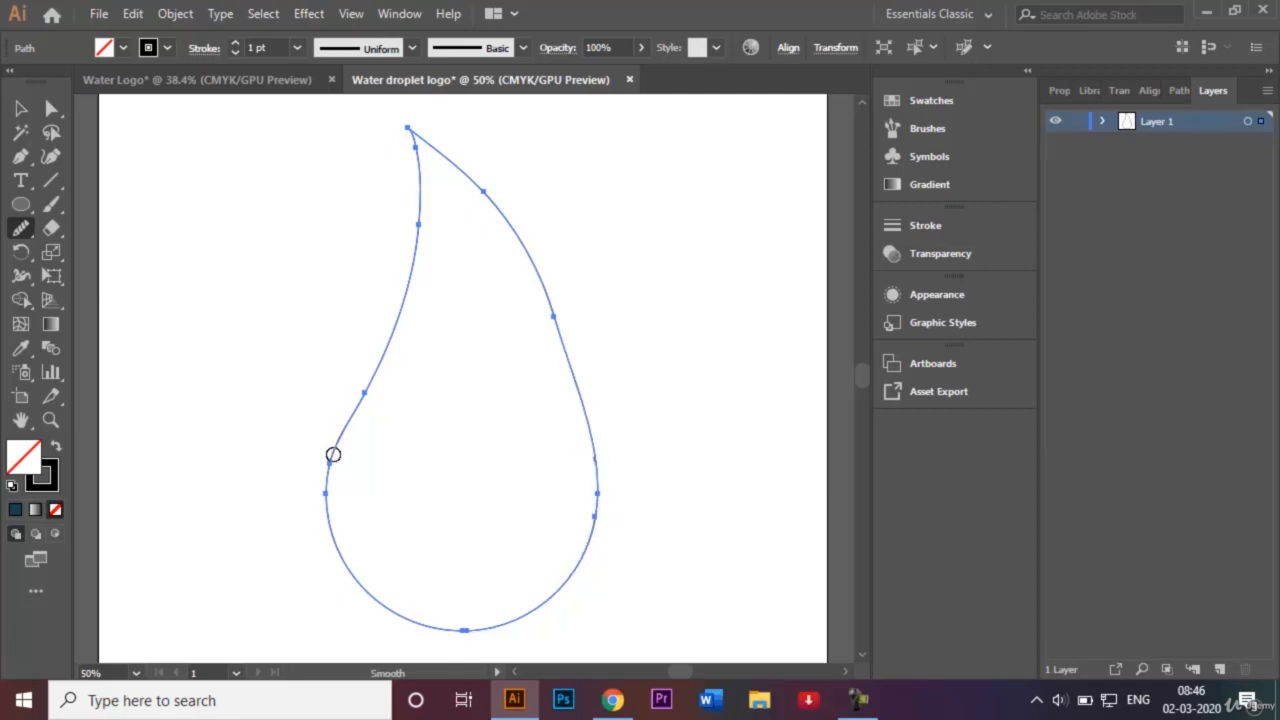
{"action": "left_click_drag", "start_coordinate": [333, 454], "coordinate": [331, 543]}
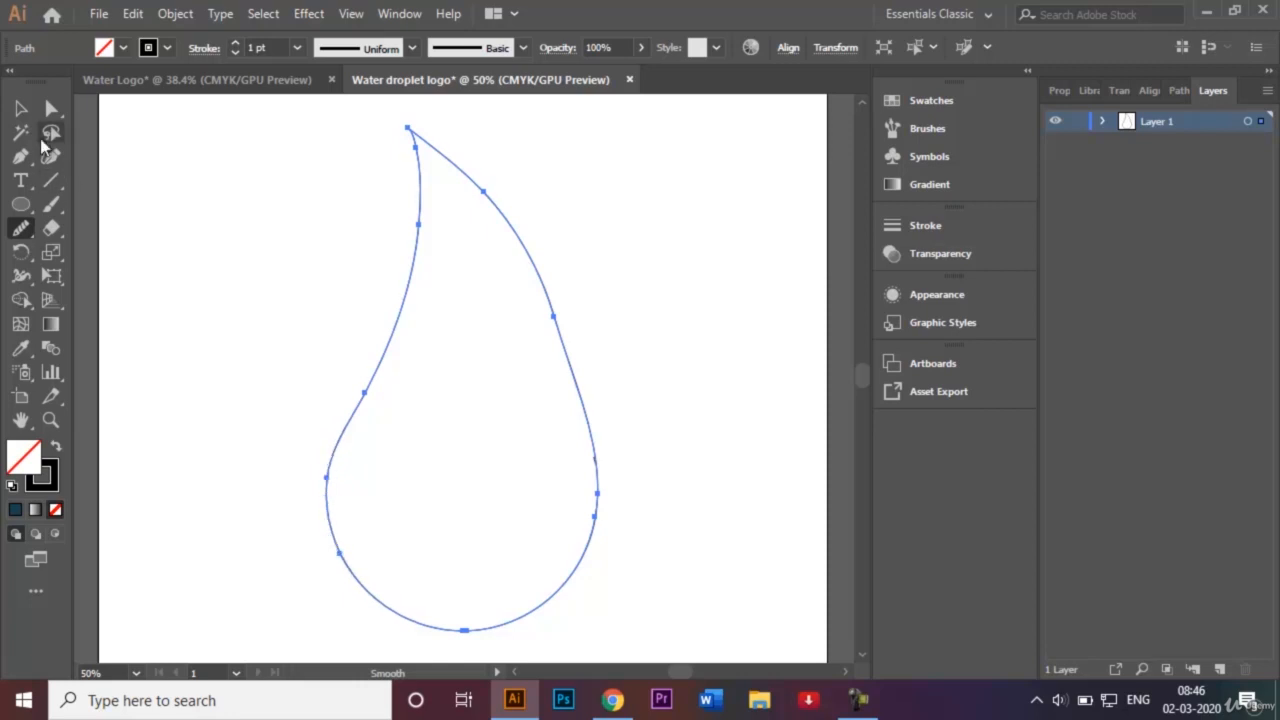
{"action": "left_click", "coordinate": [21, 109]}
{"action": "left_click", "coordinate": [165, 233]}
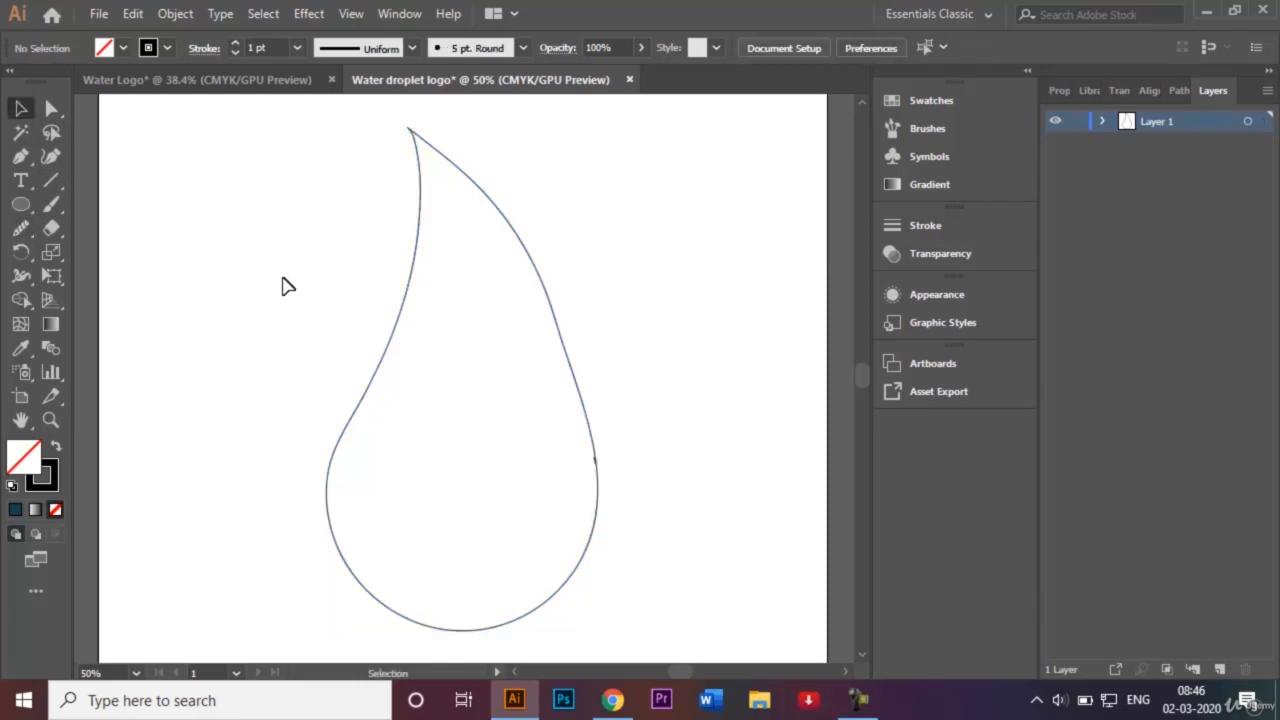
Delete the tiny stray path fragment on the droplet's lower right edge.
{"action": "key", "text": "ctrl+1"}
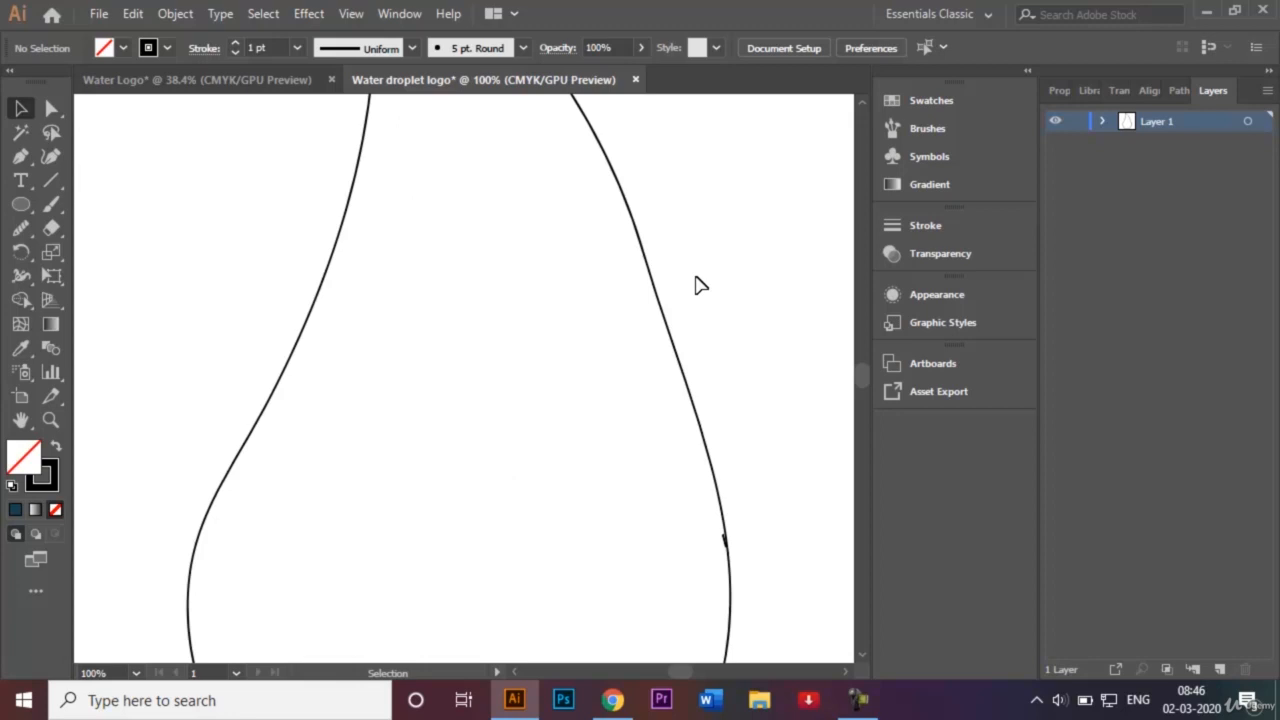
{"action": "left_click", "coordinate": [723, 541]}
{"action": "left_click", "coordinate": [590, 538]}
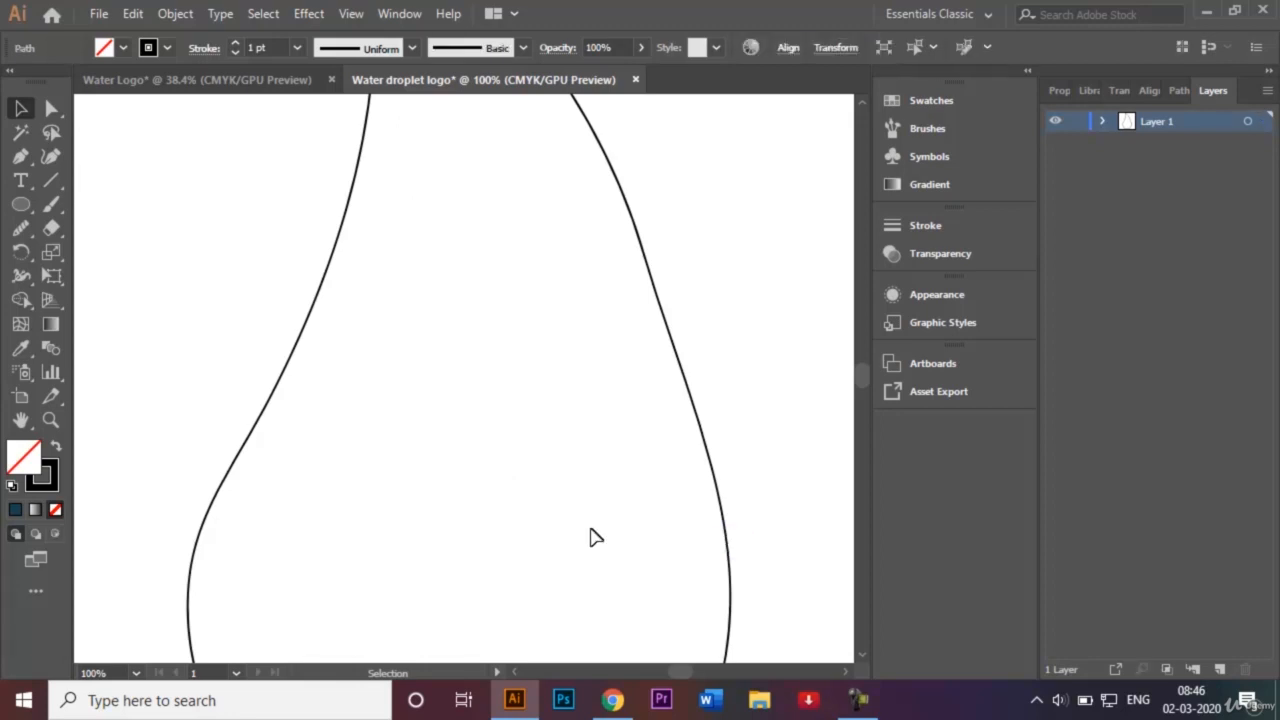
{"action": "key", "text": "ctrl+minus"}
{"action": "key", "text": "ctrl+minus"}
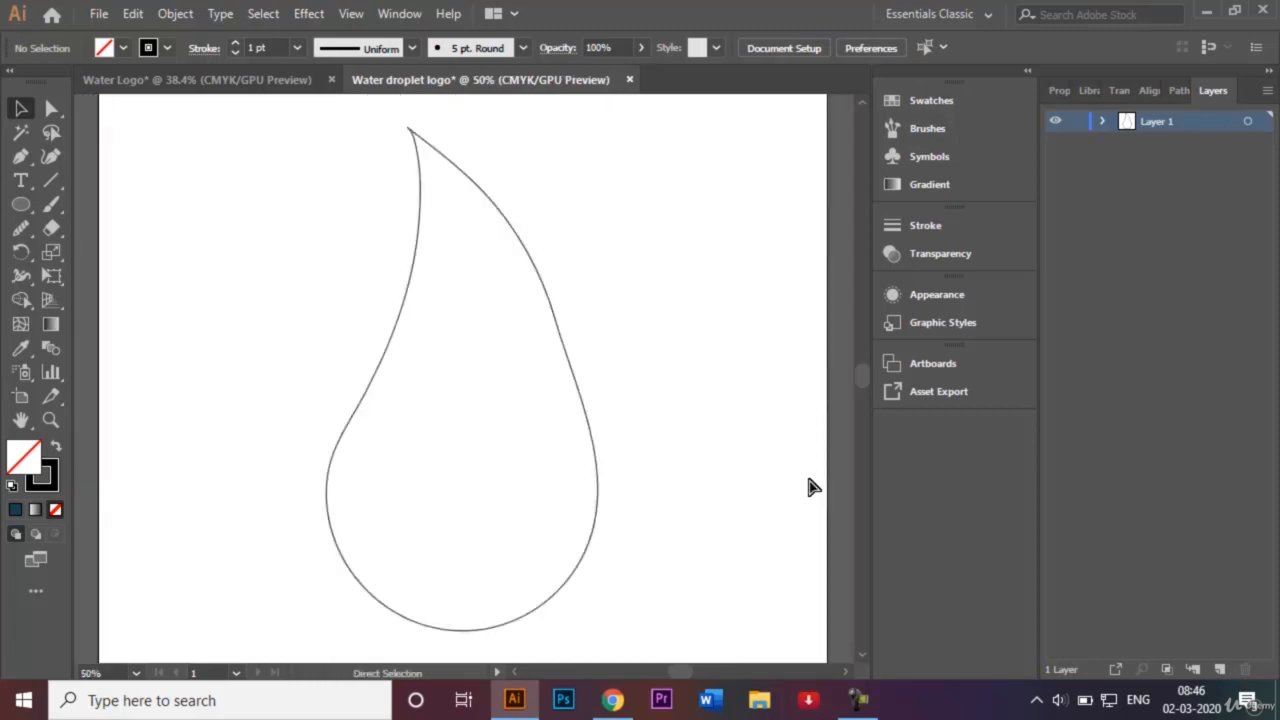
After checking the finished Water Logo document, draw a curved Pen line across the droplet's tip, rising to about X 584, Y 99 px.
{"action": "left_click", "coordinate": [232, 84]}
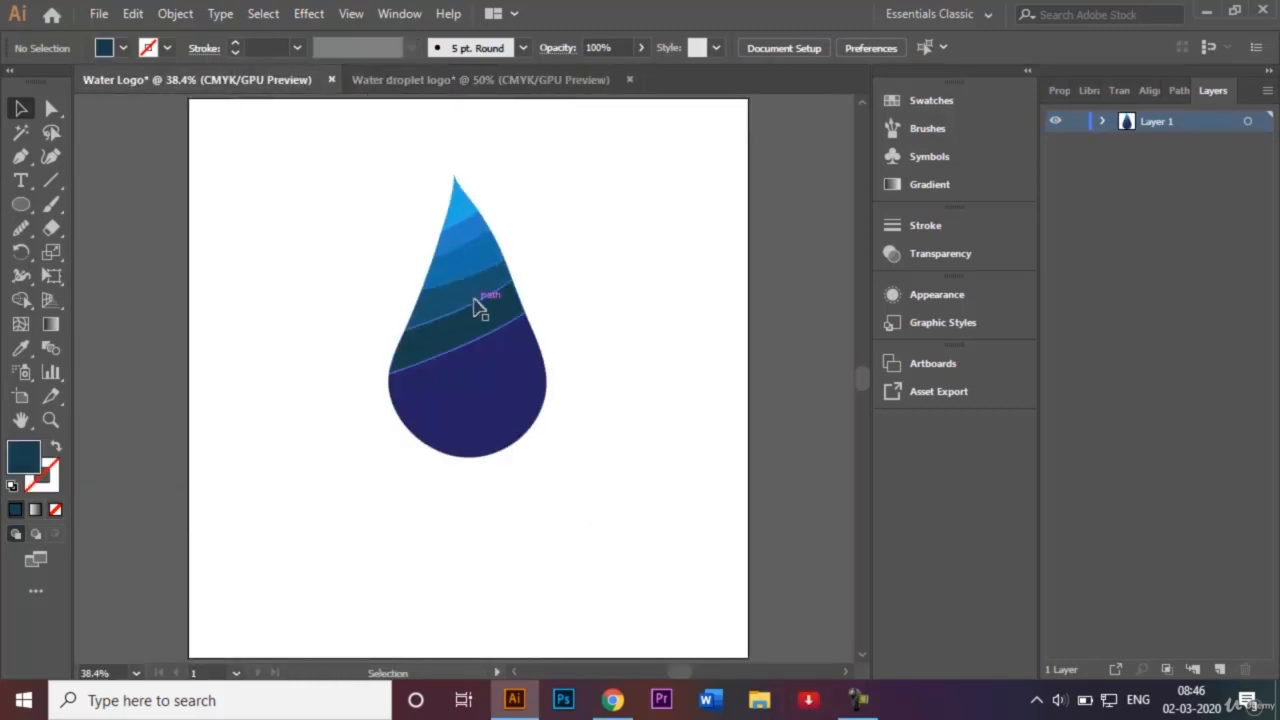
{"action": "left_click", "coordinate": [507, 84]}
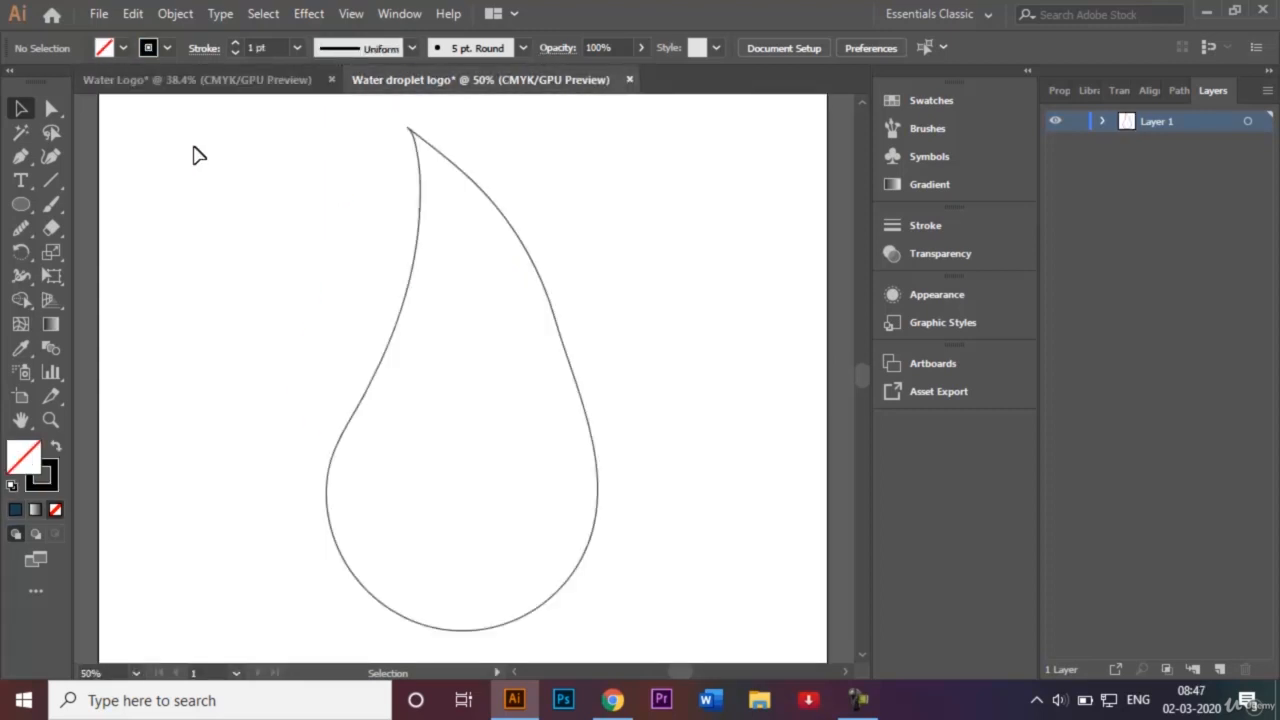
{"action": "left_click", "coordinate": [19, 160]}
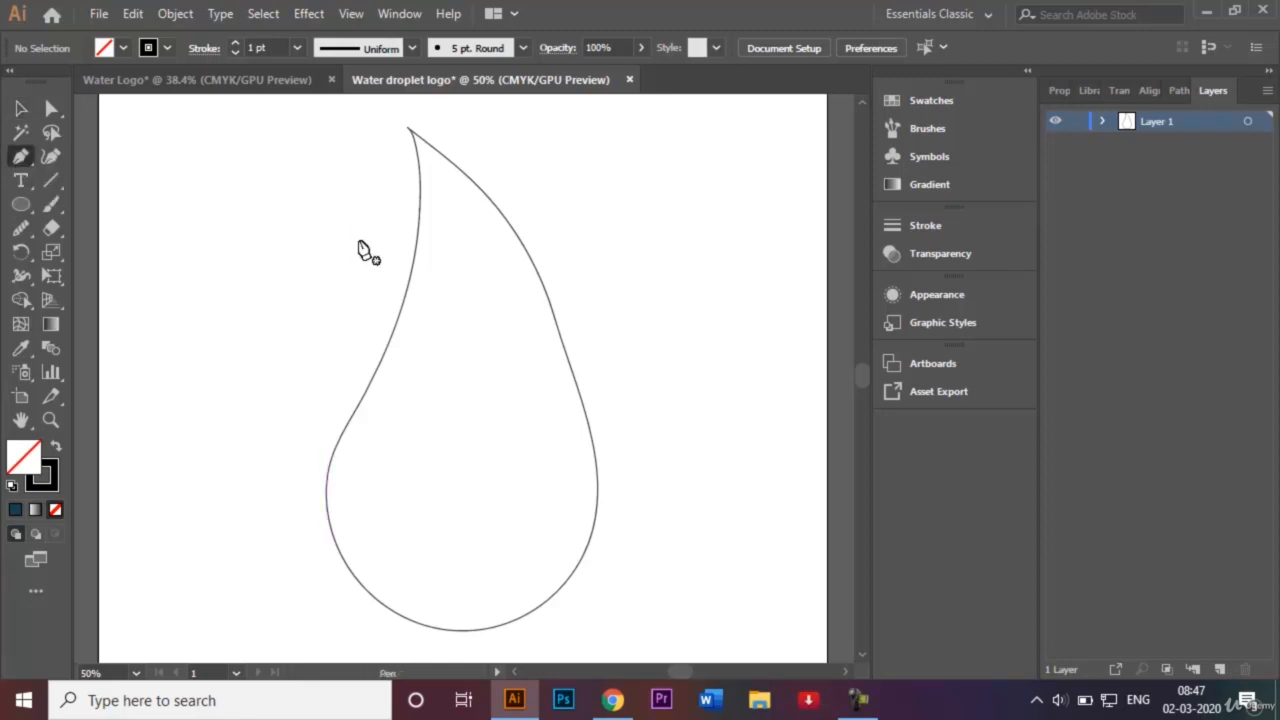
{"action": "left_click_drag", "start_coordinate": [360, 248], "coordinate": [496, 372]}
{"action": "key", "text": "ctrl+0"}
{"action": "key", "text": "ctrl+equal"}
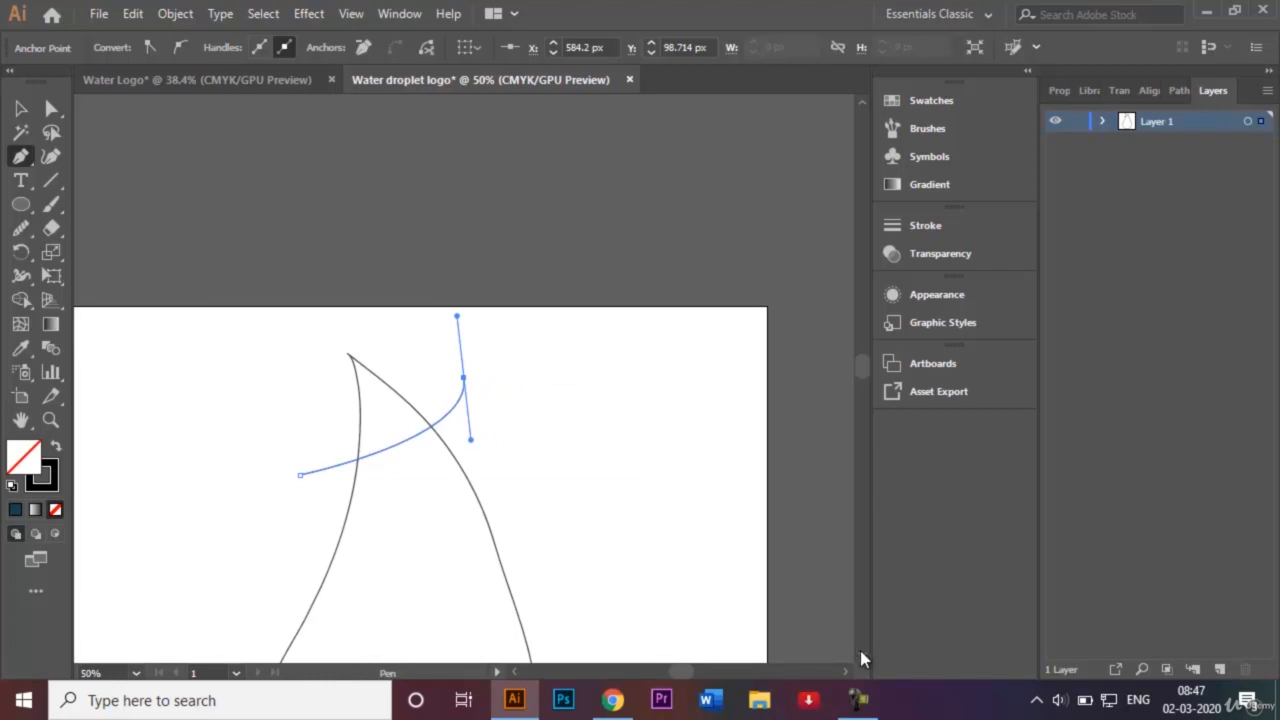
{"action": "scroll", "coordinate": [860, 652], "scroll_direction": "down", "scroll_amount": 6}
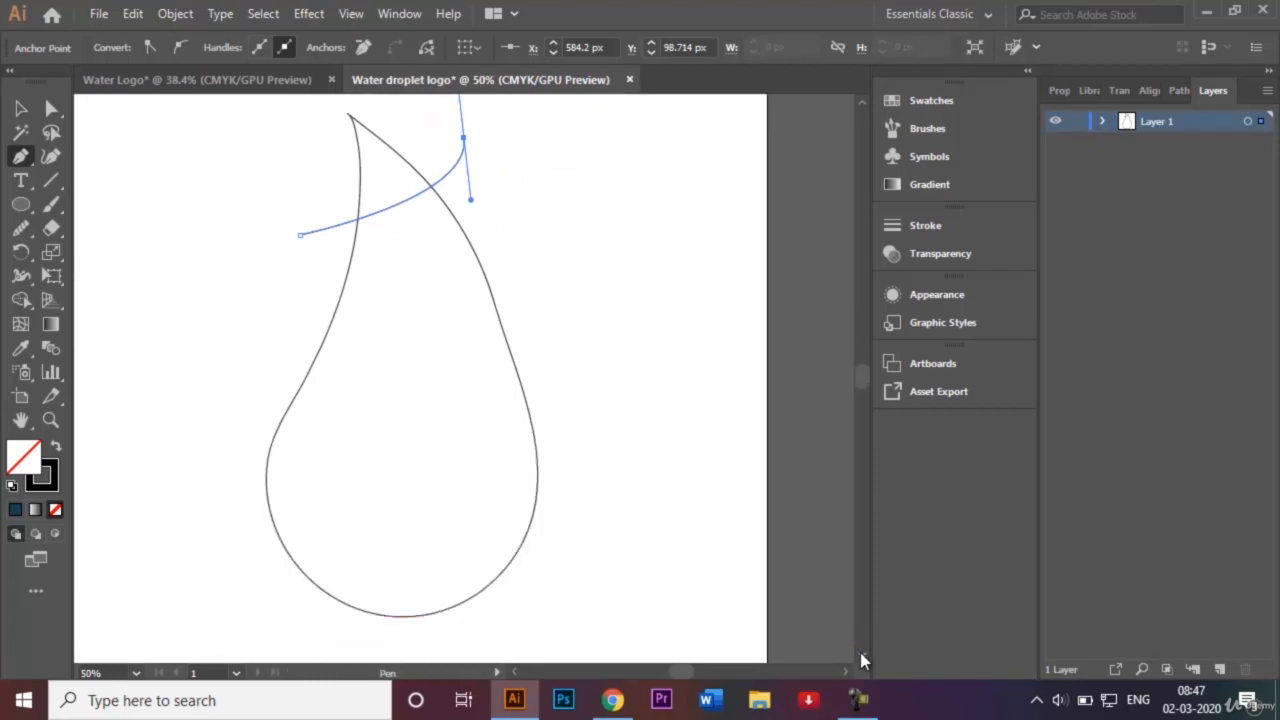
{"action": "scroll", "coordinate": [517, 677], "scroll_direction": "left", "scroll_amount": 2}
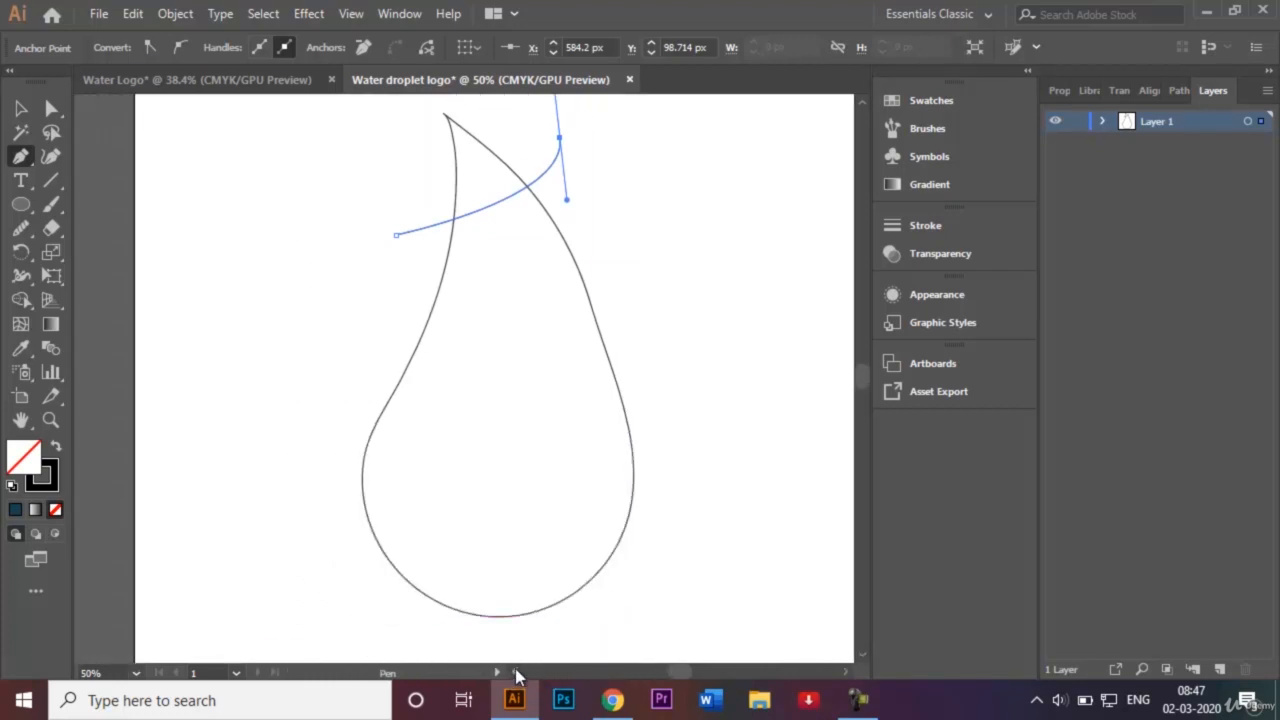
{"action": "left_click", "coordinate": [845, 673]}
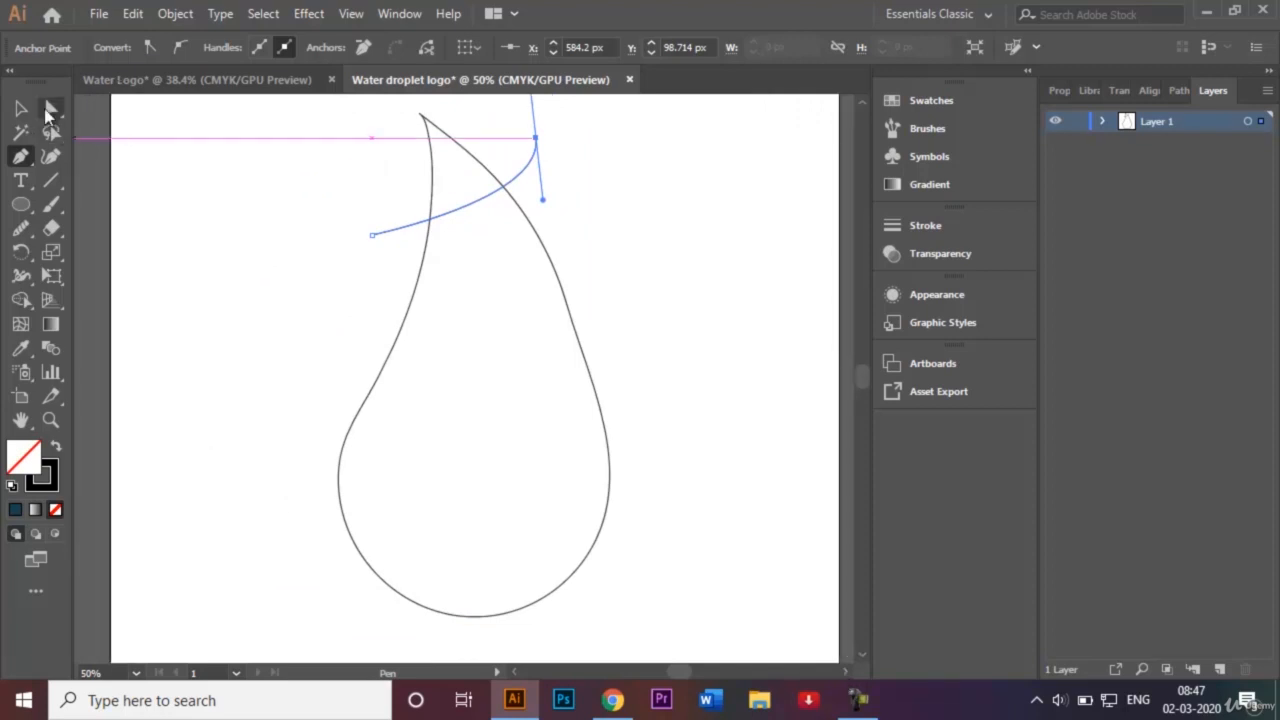
{"action": "key", "text": "v"}
{"action": "left_click", "coordinate": [195, 258]}
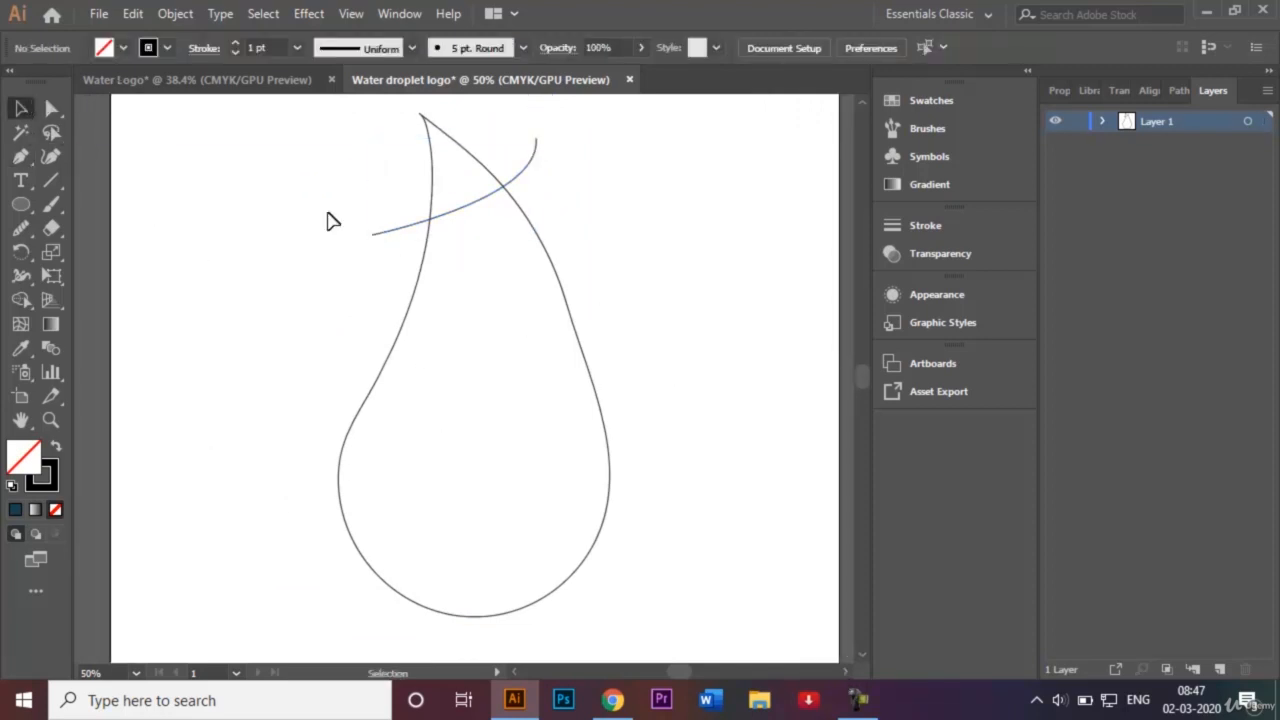
Draw two more separate curved Pen lines across the droplet below the first, ending near X 657, Y 199 px and X 697, Y 317 px.
{"action": "left_click", "coordinate": [20, 156]}
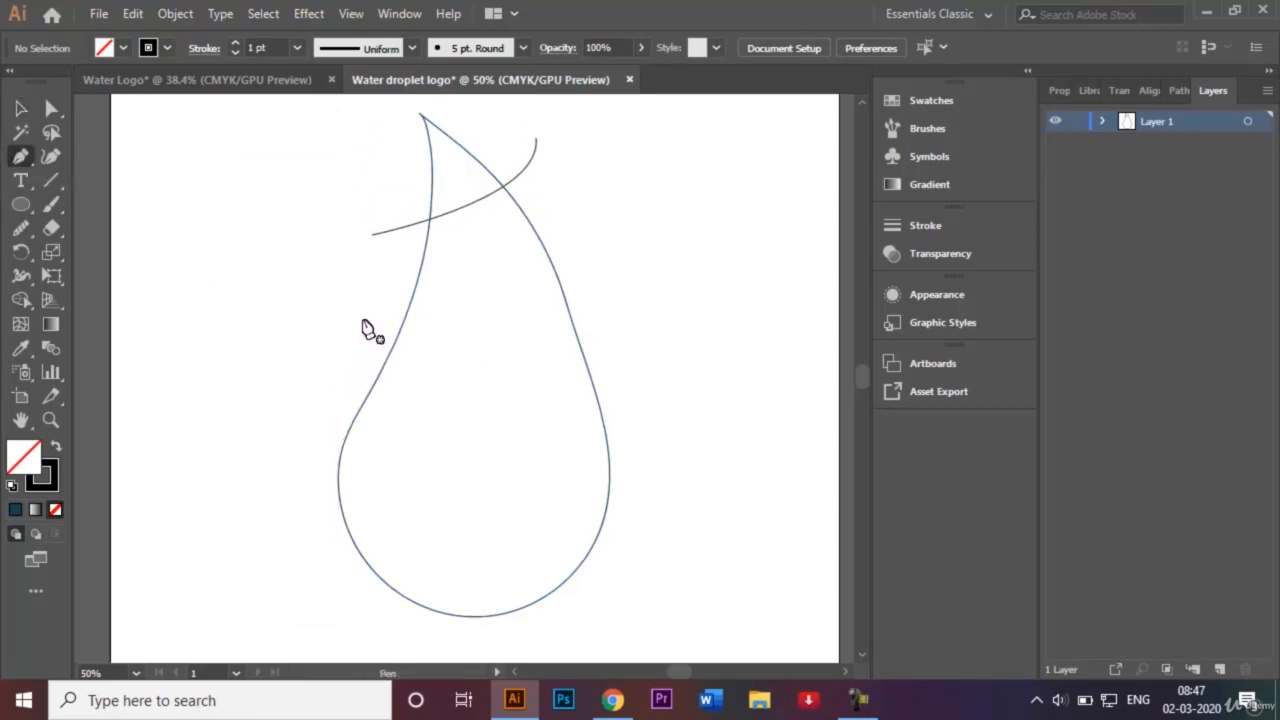
{"action": "left_click", "coordinate": [366, 304]}
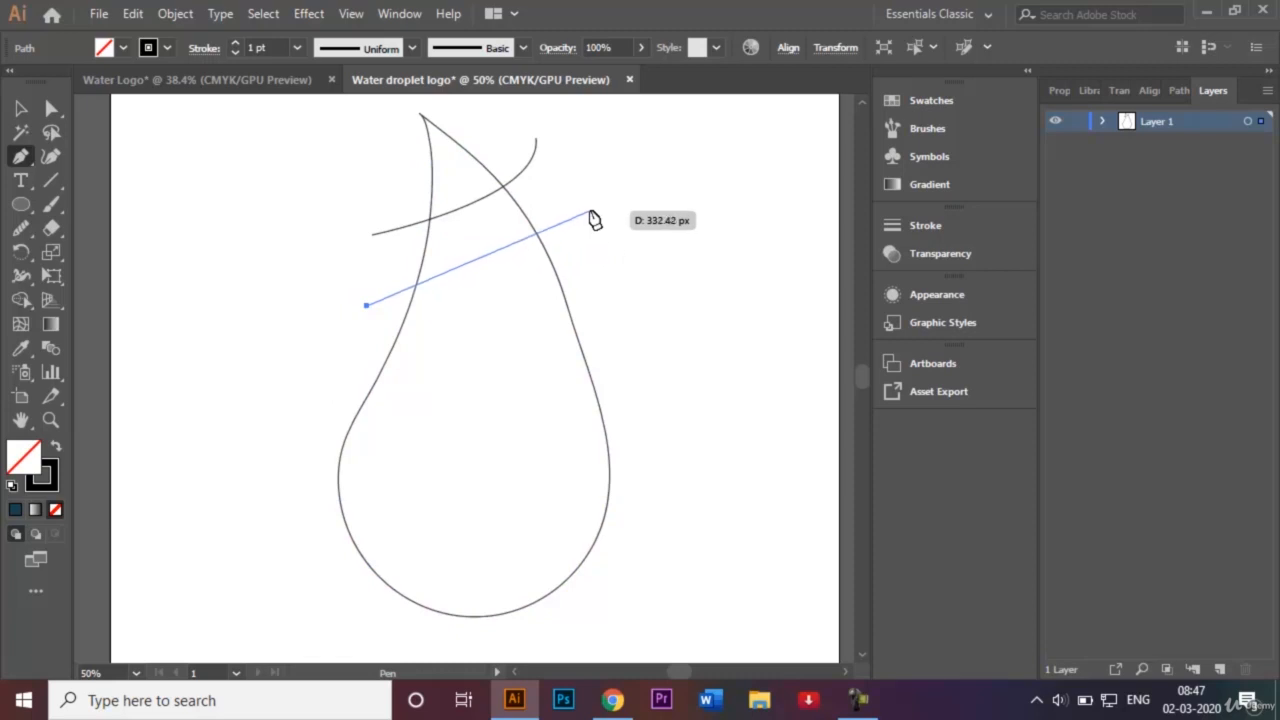
{"action": "left_click_drag", "start_coordinate": [589, 212], "coordinate": [595, 160]}
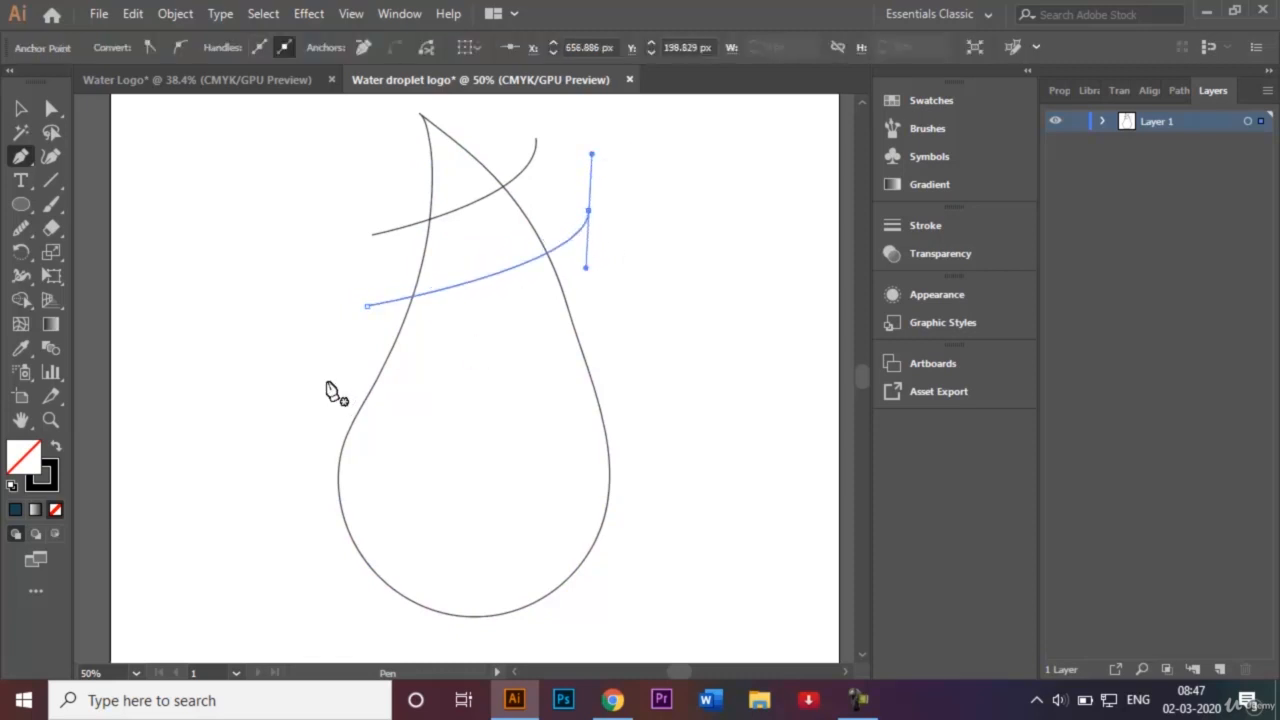
{"action": "key", "text": "Escape"}
{"action": "left_click", "coordinate": [350, 388]}
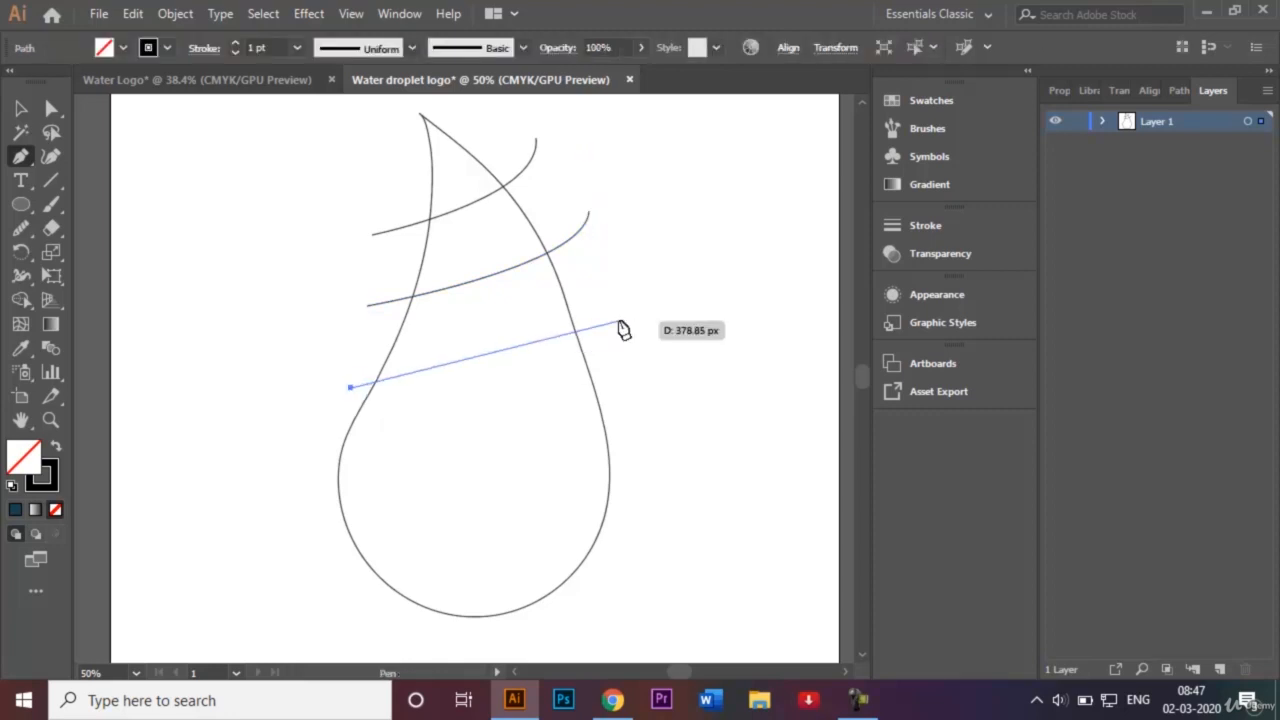
{"action": "left_click_drag", "start_coordinate": [617, 297], "coordinate": [622, 250]}
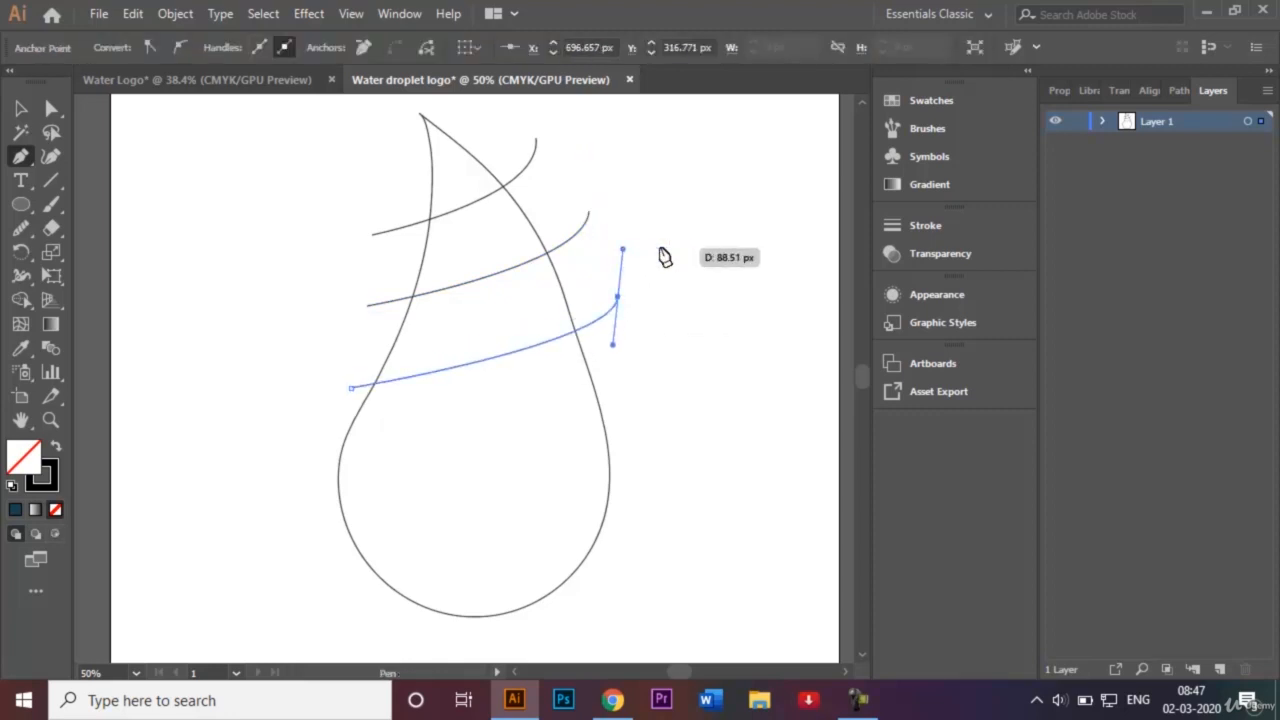
{"action": "key", "text": "Escape"}
Draw a fourth curved Pen line across the droplet's round body, rising to about X 730, Y 433 px, and deselect it.
{"action": "left_click", "coordinate": [311, 478]}
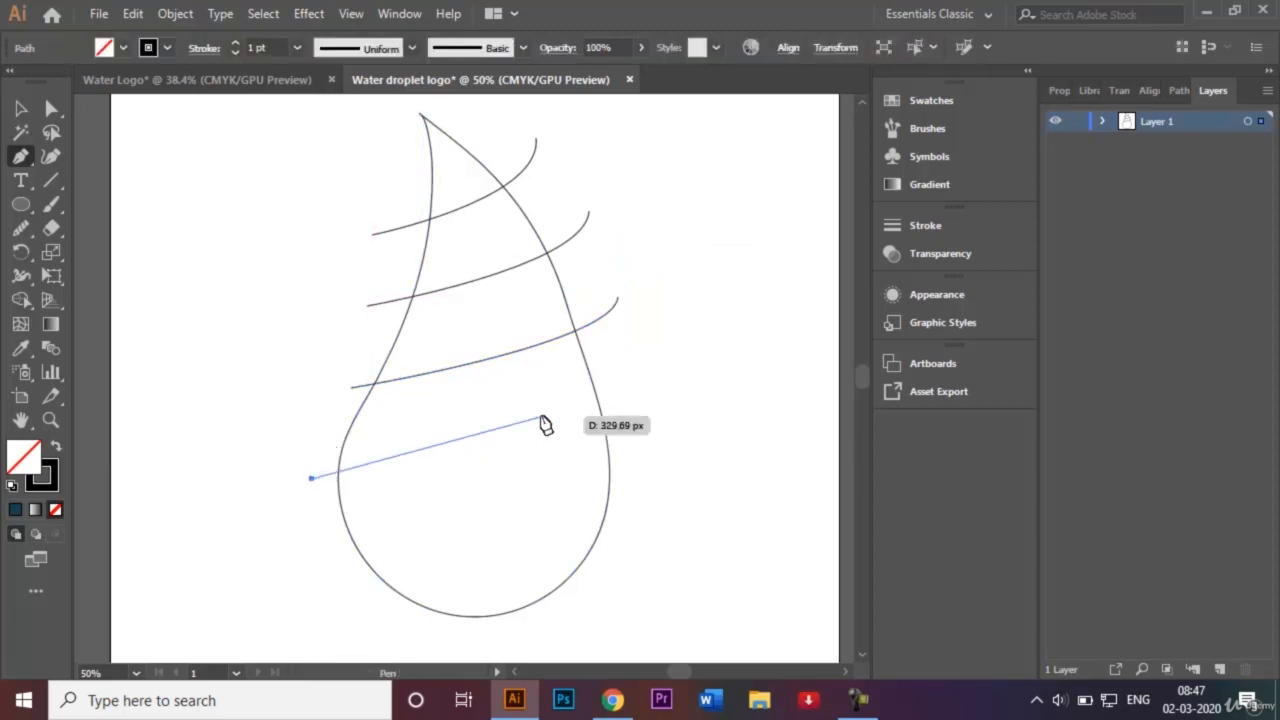
{"action": "left_click_drag", "start_coordinate": [641, 383], "coordinate": [668, 317]}
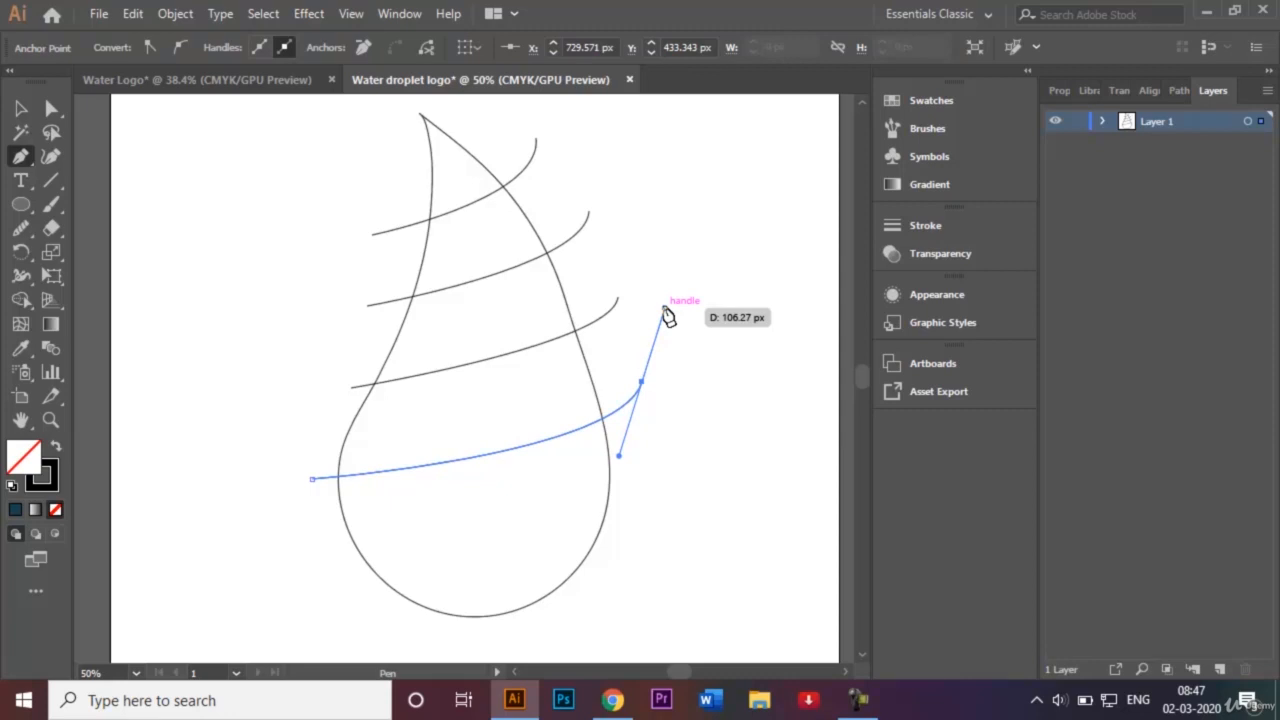
{"action": "left_click", "coordinate": [21, 108]}
{"action": "left_click", "coordinate": [170, 162]}
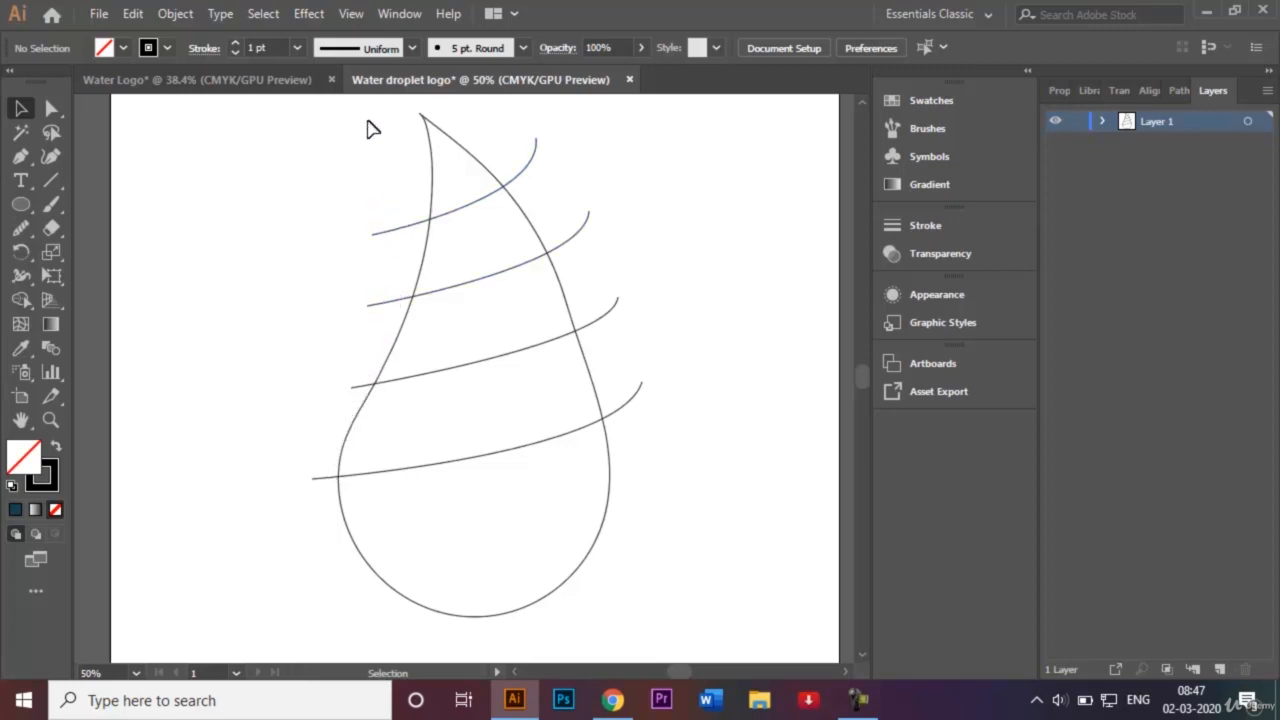
Select the droplet and all four curved lines, and trim away the line ends outside the droplet on both sides with Shape Builder.
{"action": "left_click_drag", "start_coordinate": [367, 129], "coordinate": [672, 615]}
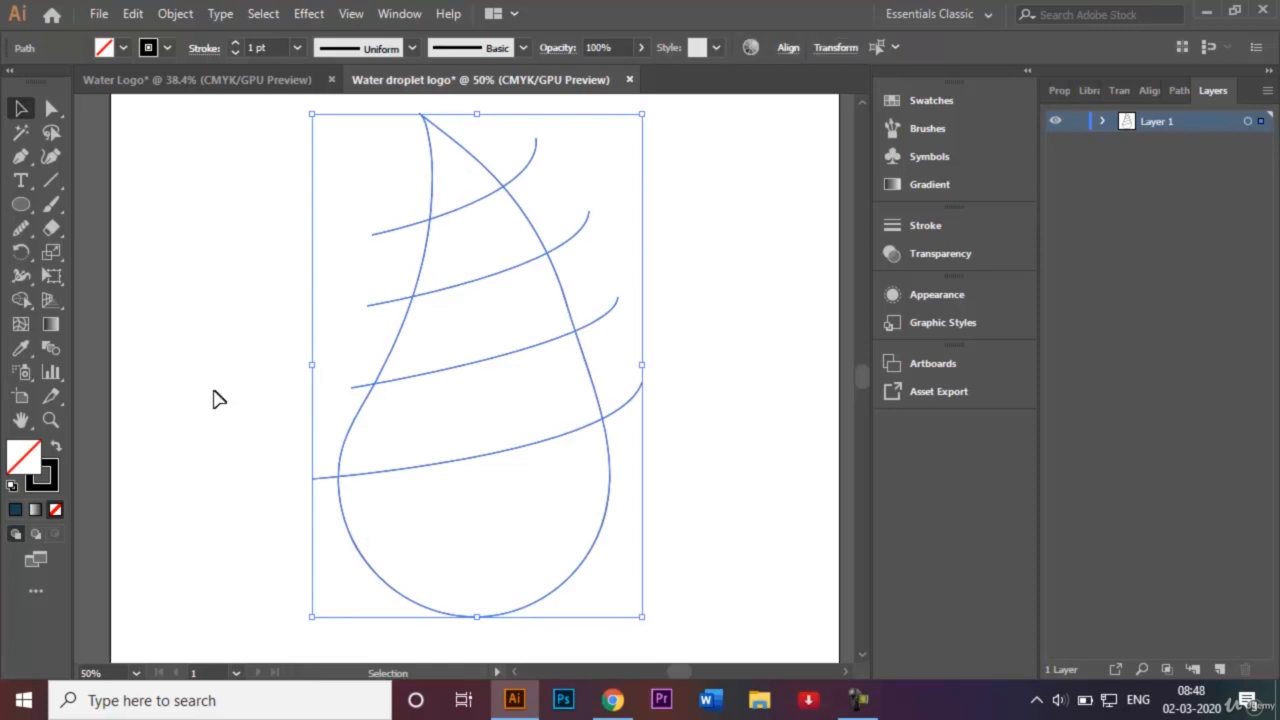
{"action": "left_click", "coordinate": [21, 300]}
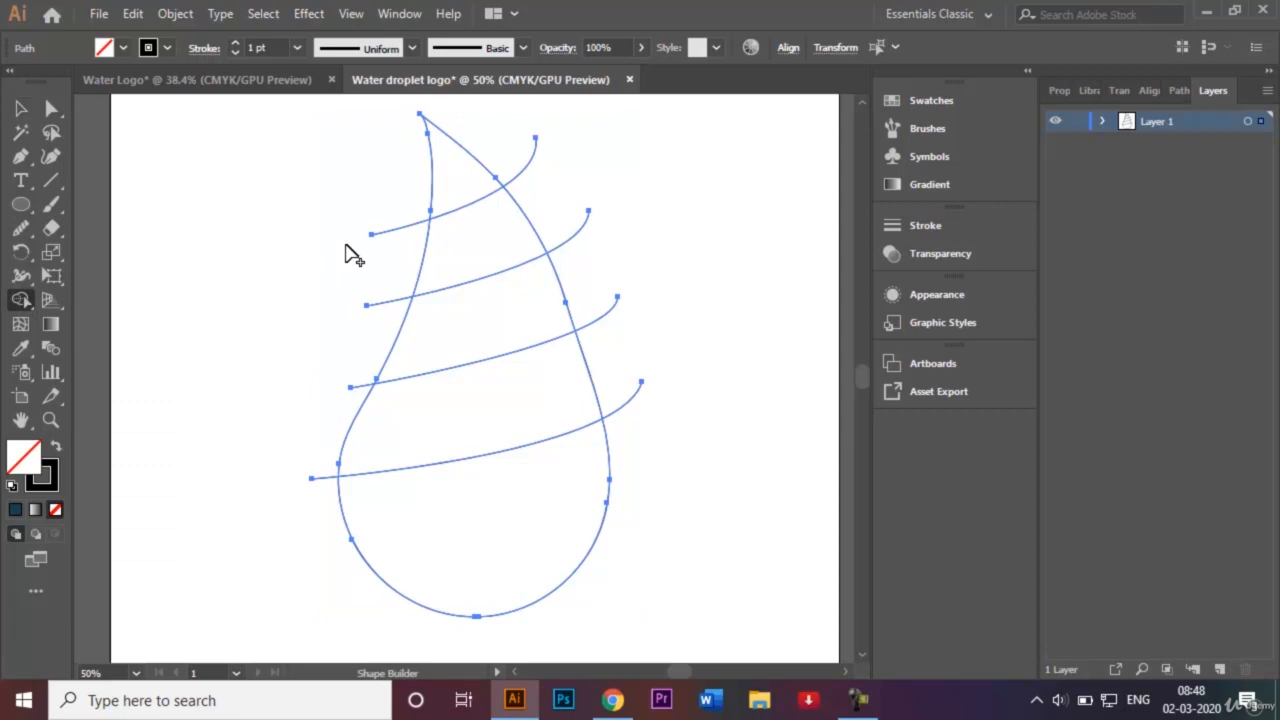
{"action": "mouse_move", "coordinate": [390, 184]}
{"action": "left_mouse_down"}
{"action": "mouse_move", "coordinate": [398, 296]}
{"action": "mouse_move", "coordinate": [349, 391]}
{"action": "mouse_move", "coordinate": [326, 506]}
{"action": "left_mouse_up"}
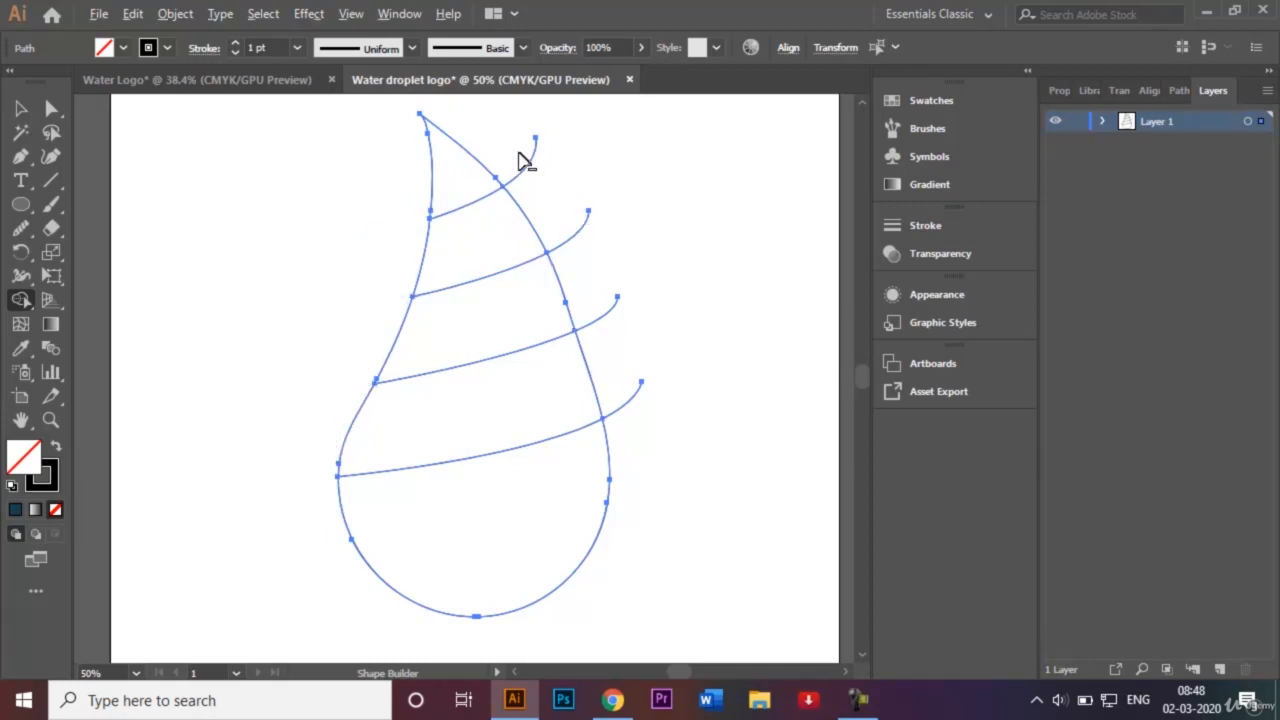
{"action": "left_click_drag", "start_coordinate": [519, 153], "coordinate": [629, 431]}
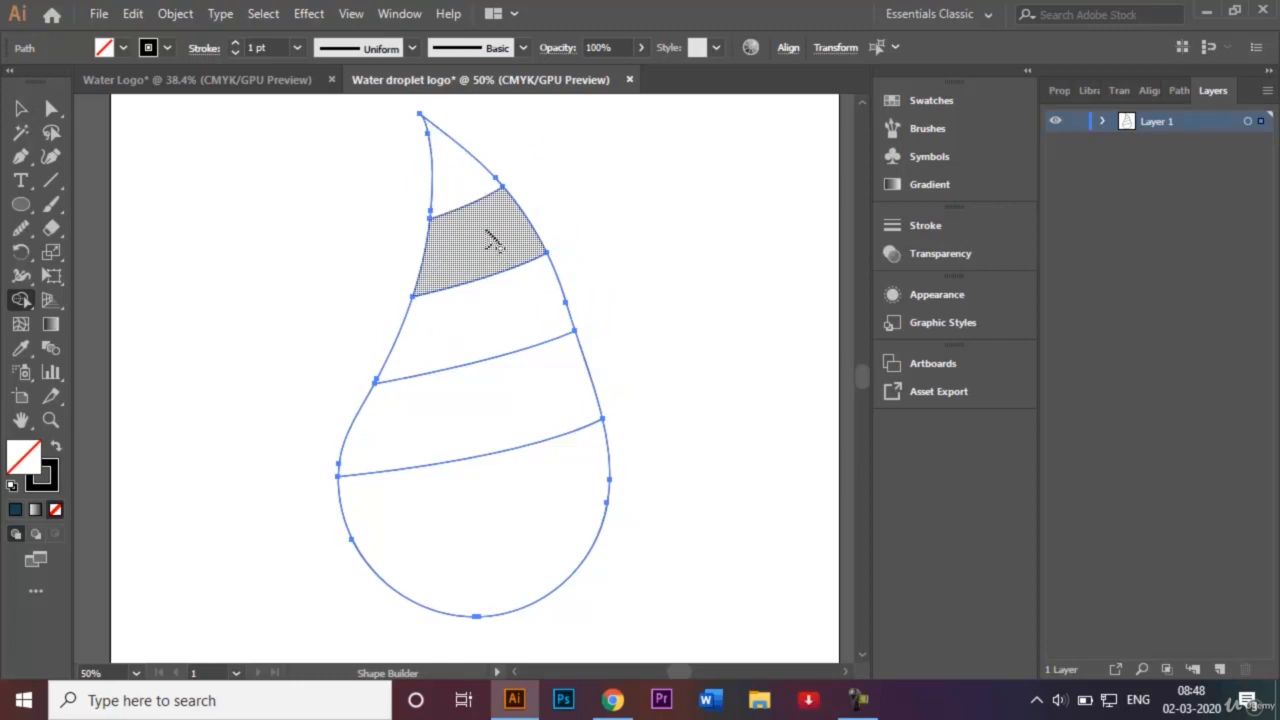
{"action": "left_click_drag", "start_coordinate": [460, 187], "coordinate": [475, 207]}
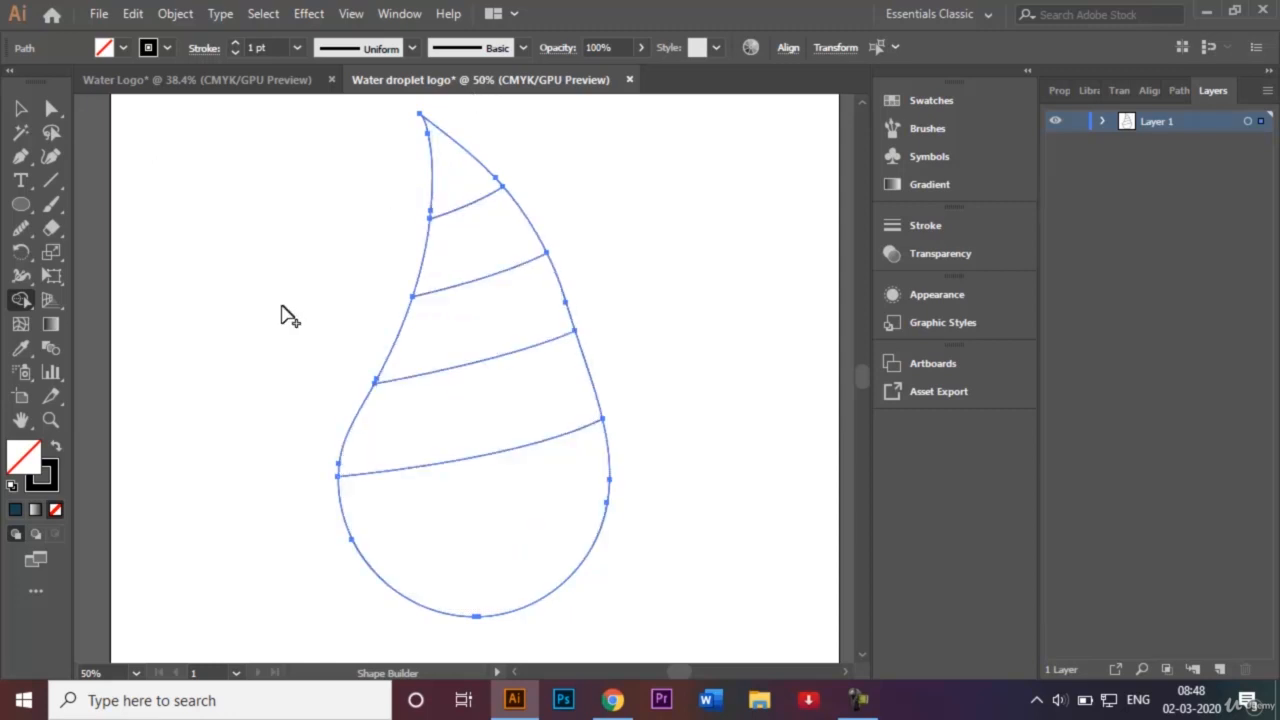
Set the fill colour to c4dfe6 and apply it to the droplet's tip section with Shape Builder.
{"action": "left_click", "coordinate": [26, 458]}
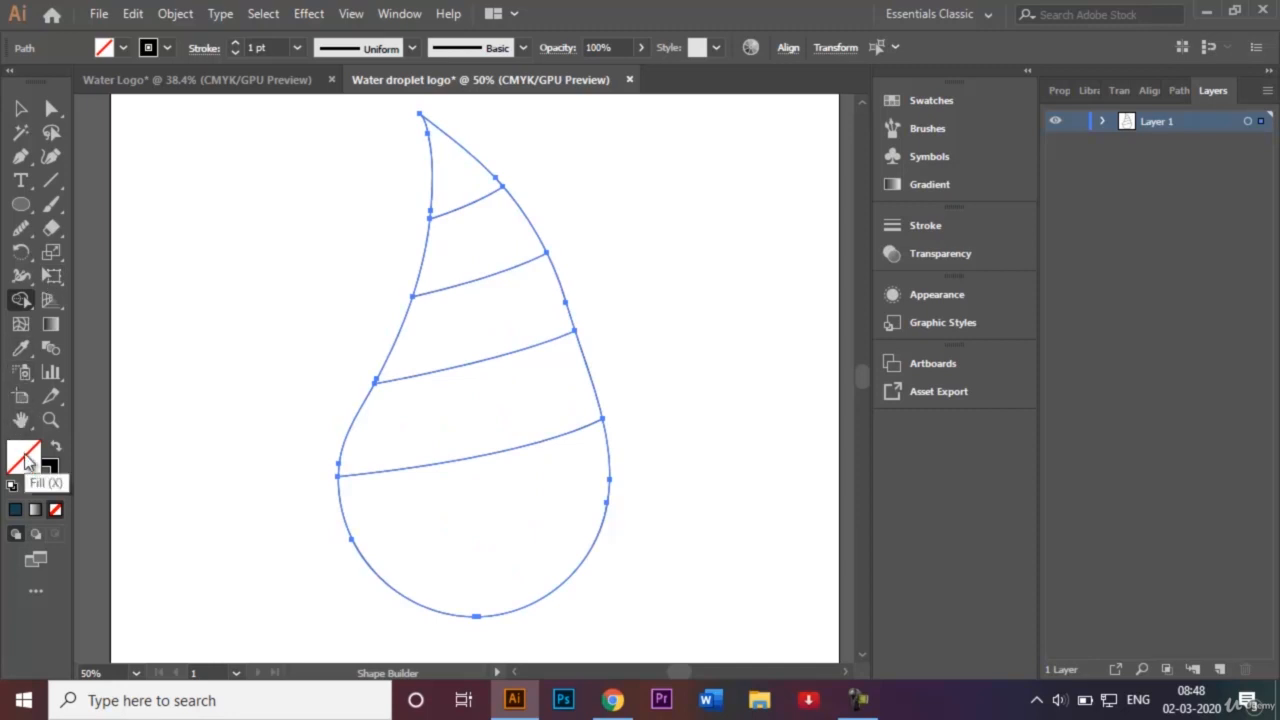
{"action": "double_click", "coordinate": [26, 458]}
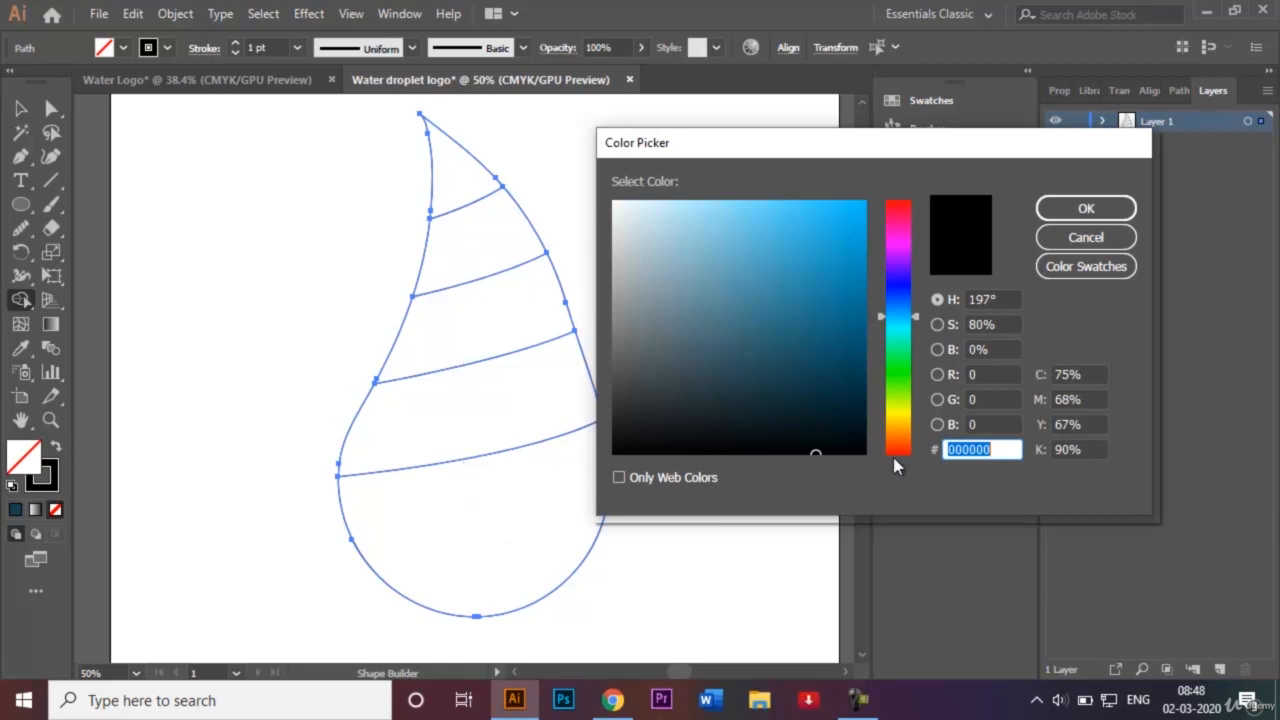
{"action": "key", "text": "BackSpace"}
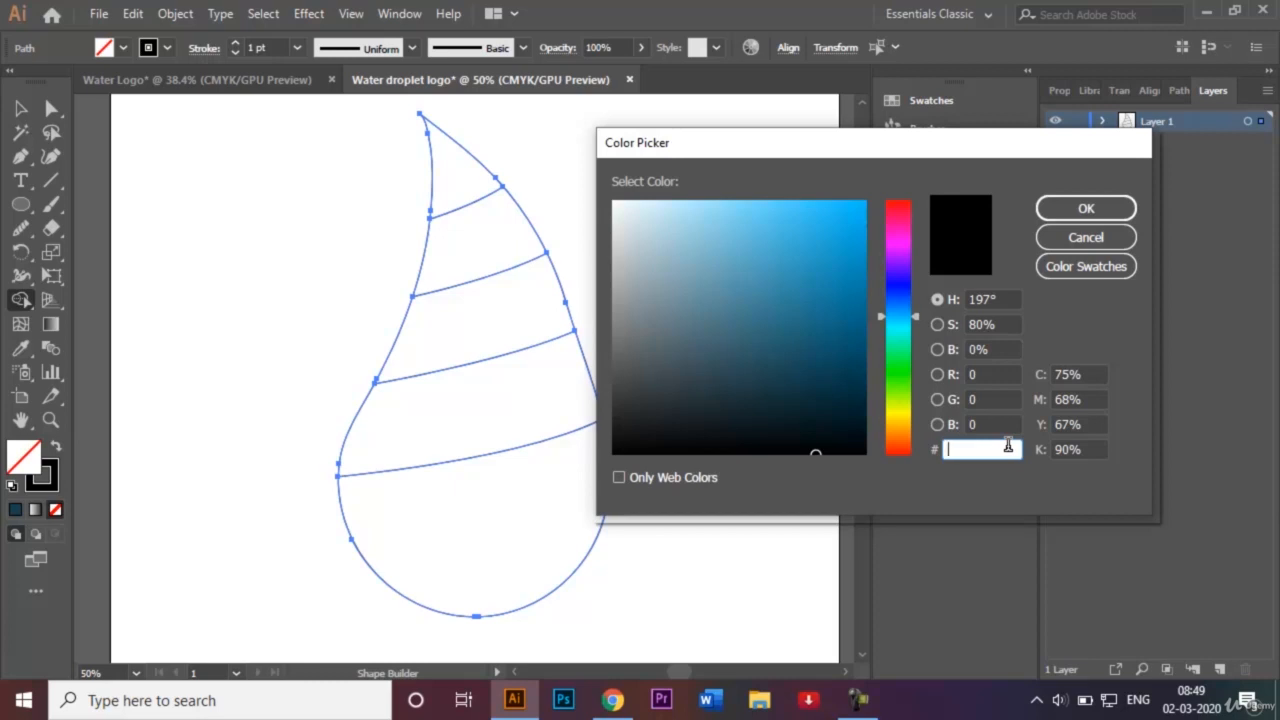
{"action": "type", "text": "c4dfe6"}
{"action": "key", "text": "Return"}
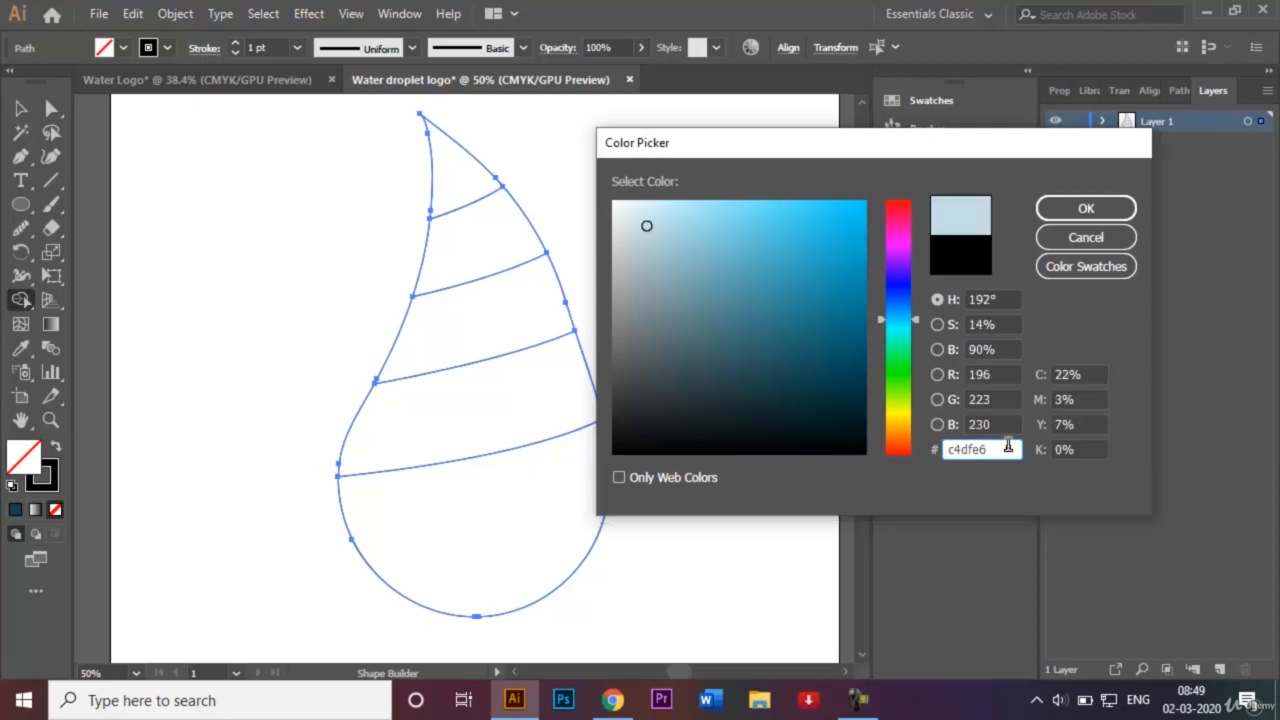
{"action": "left_click", "coordinate": [466, 176]}
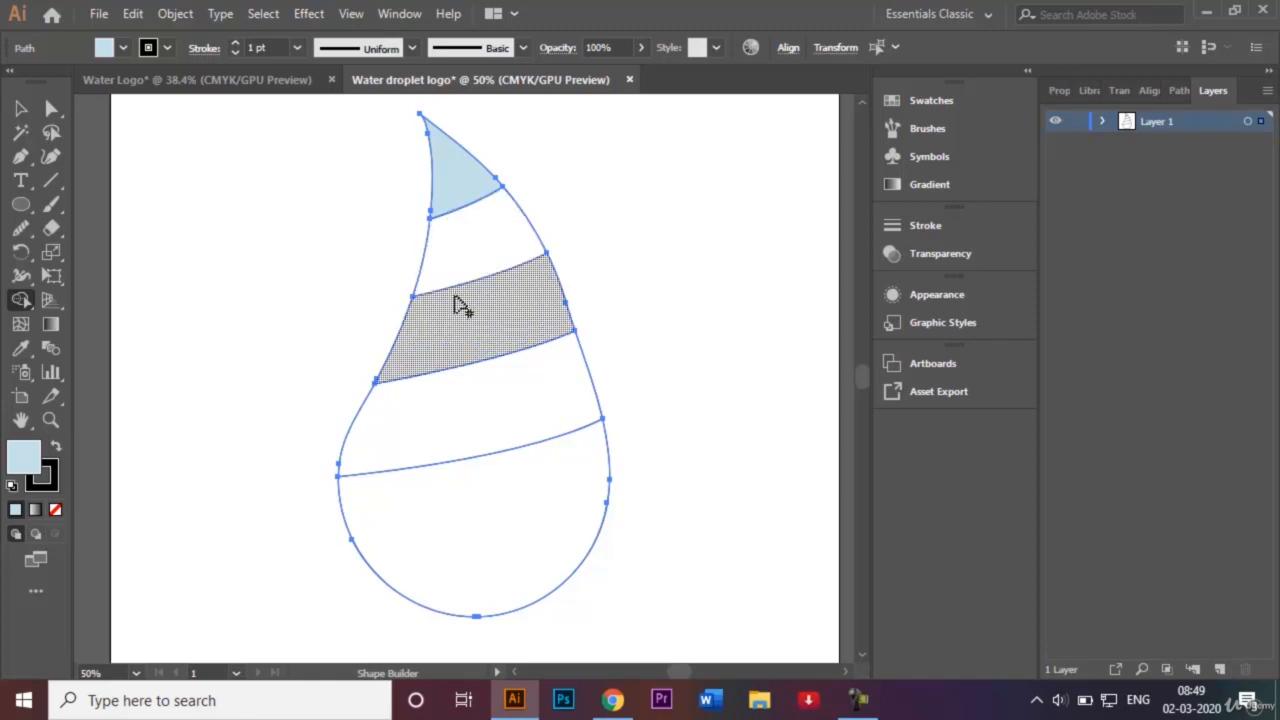
Set the fill colour to 90afc5 and apply it to the second band, just below the droplet's tip.
{"action": "double_click", "coordinate": [20, 465]}
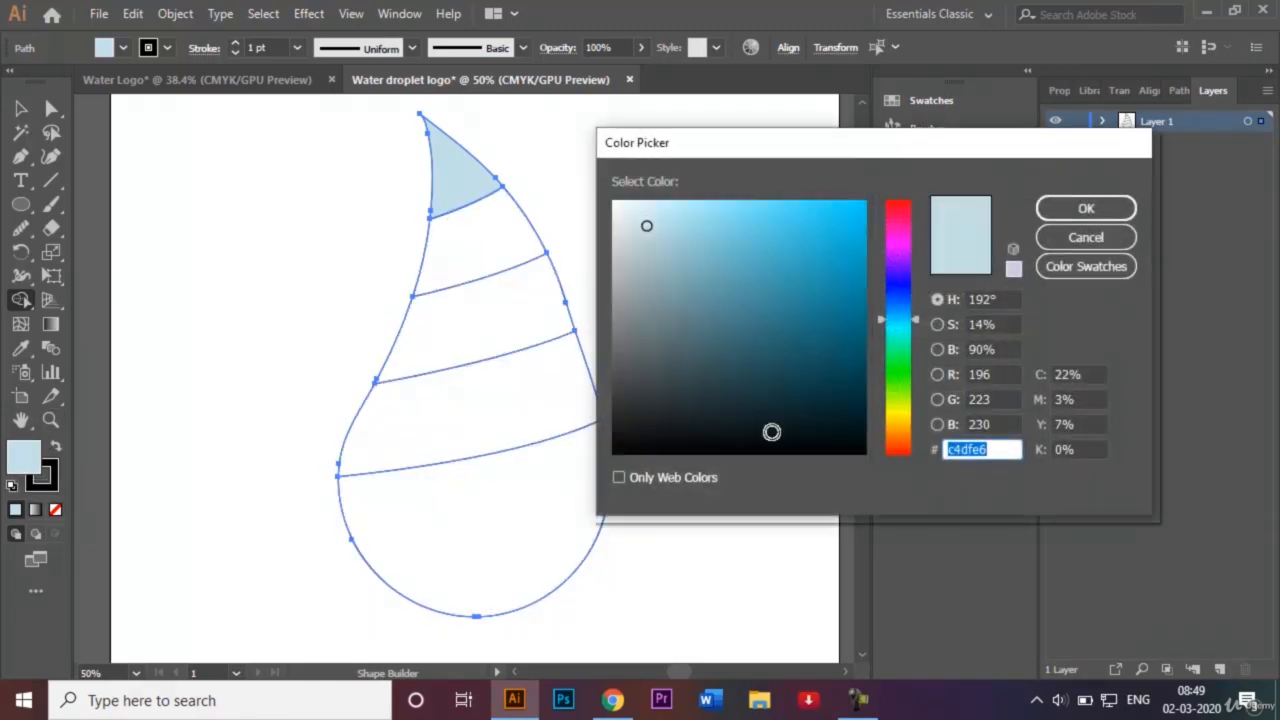
{"action": "key", "text": "BackSpace"}
{"action": "type", "text": "90afc5"}
{"action": "key", "text": "Return"}
{"action": "left_click", "coordinate": [504, 252]}
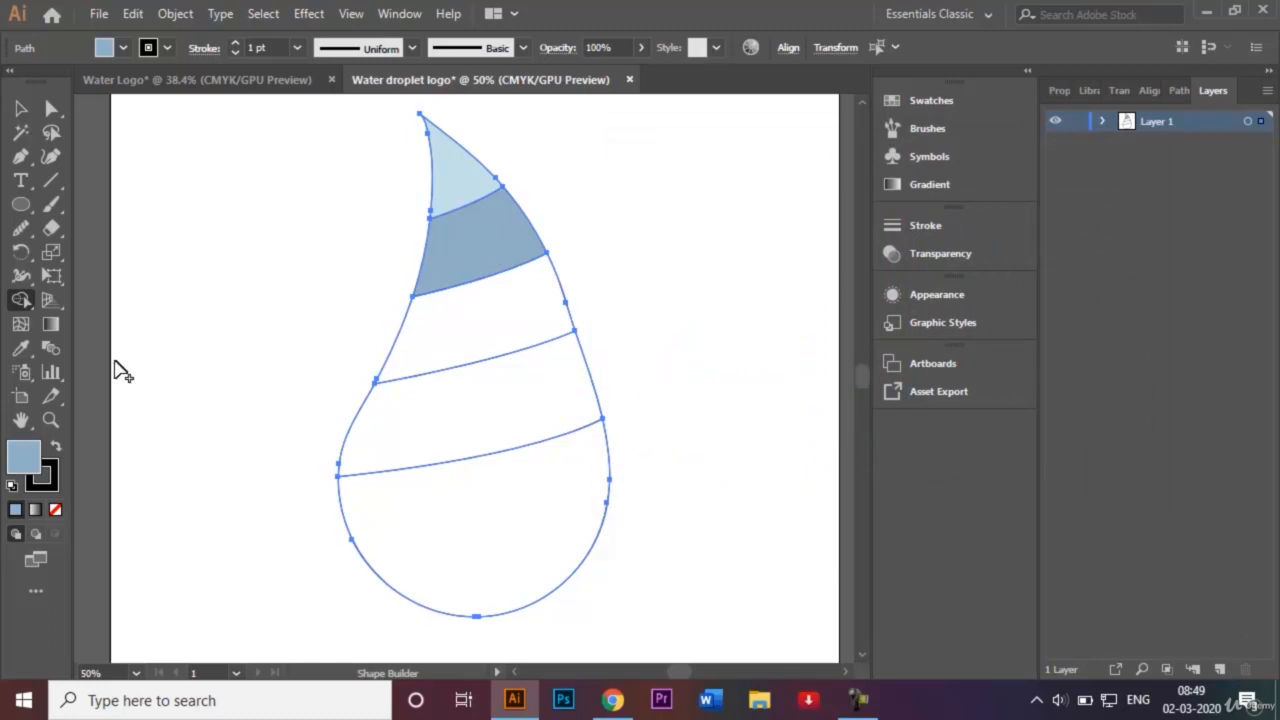
Set the fill colour to 66a5ad and apply it to the droplet's middle band.
{"action": "double_click", "coordinate": [25, 468]}
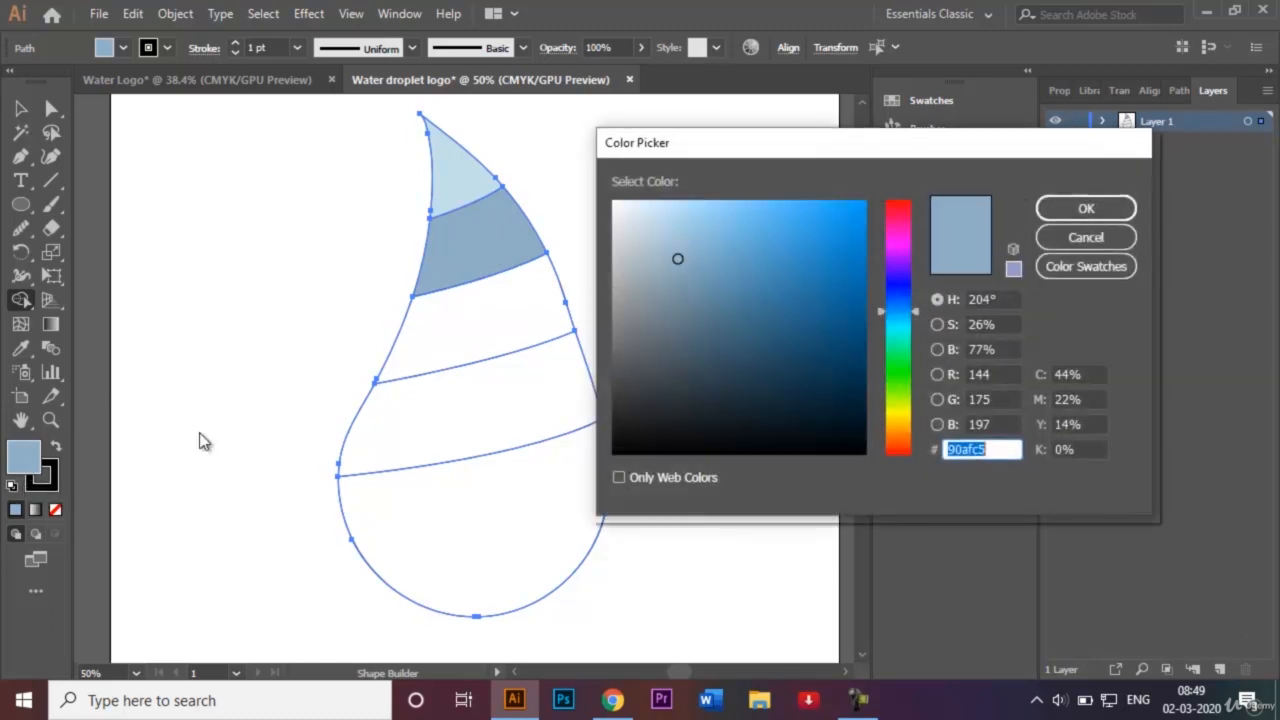
{"action": "key", "text": "BackSpace"}
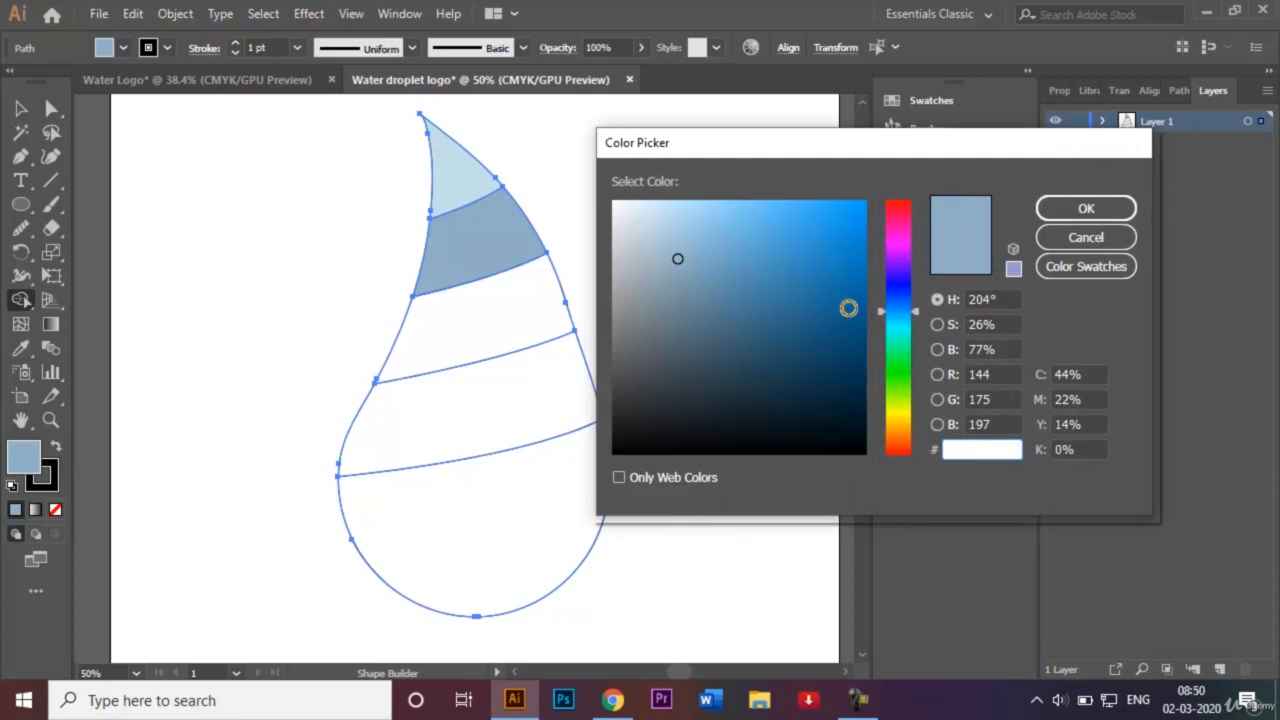
{"action": "type", "text": "66a5ad"}
{"action": "key", "text": "Return"}
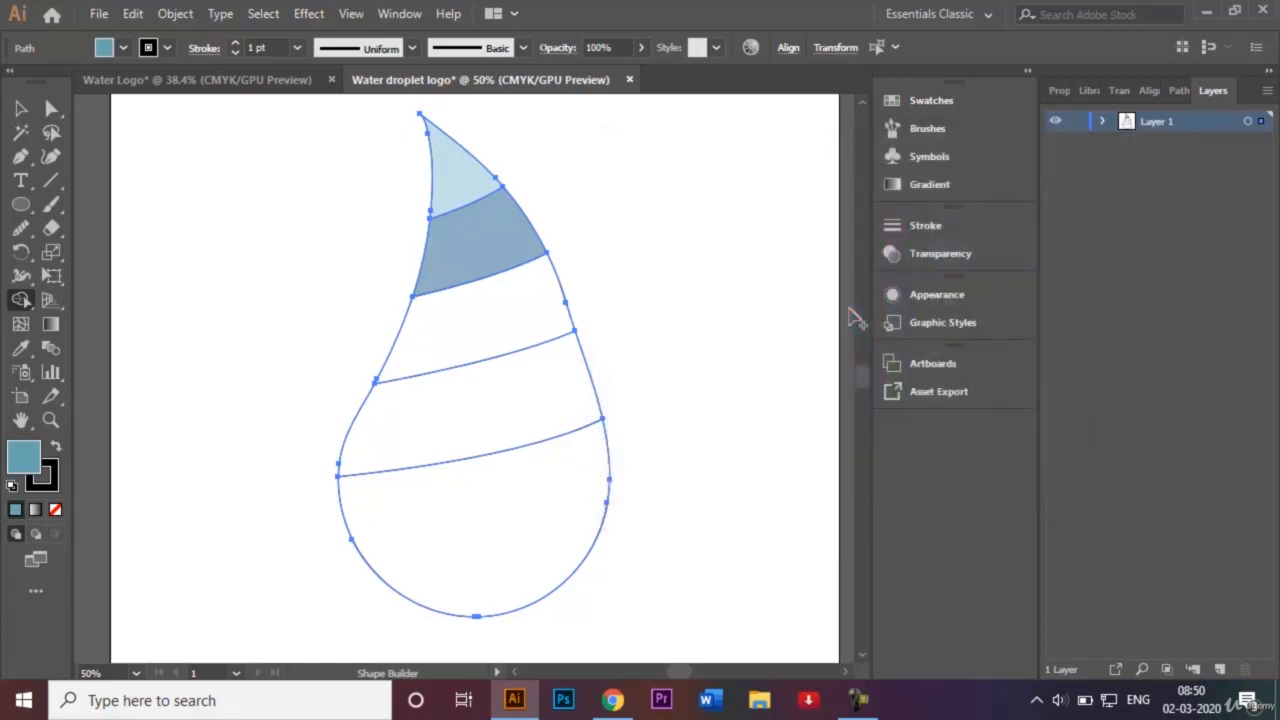
{"action": "left_click", "coordinate": [520, 316]}
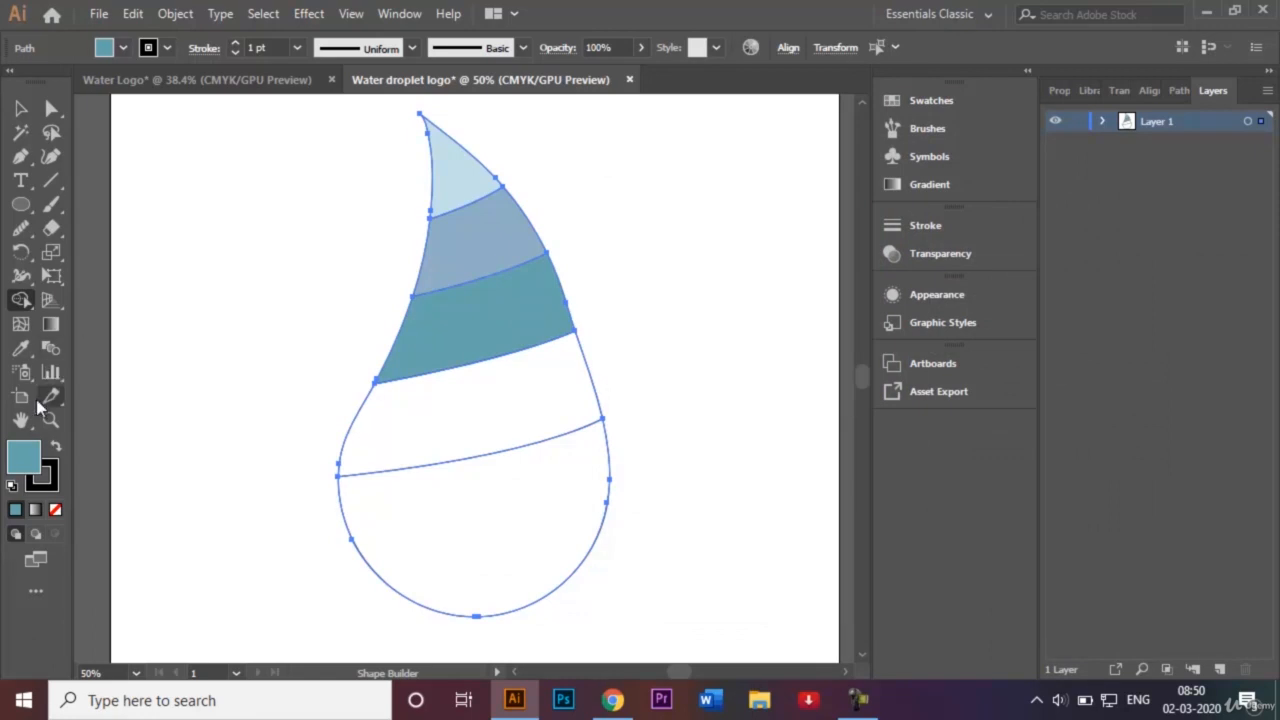
Set the fill colour to 336b87 and apply it to the fourth band, directly above the round base.
{"action": "double_click", "coordinate": [30, 462]}
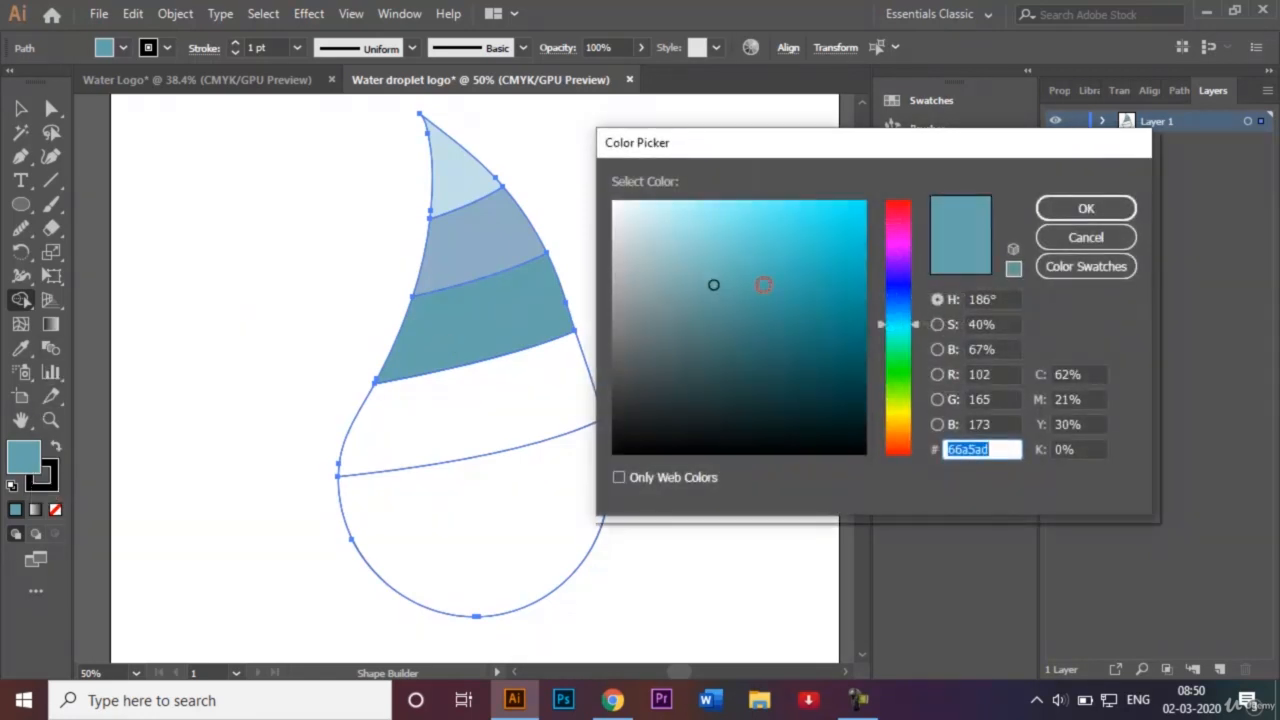
{"action": "key", "text": "BackSpace"}
{"action": "type", "text": "336b87"}
{"action": "key", "text": "Return"}
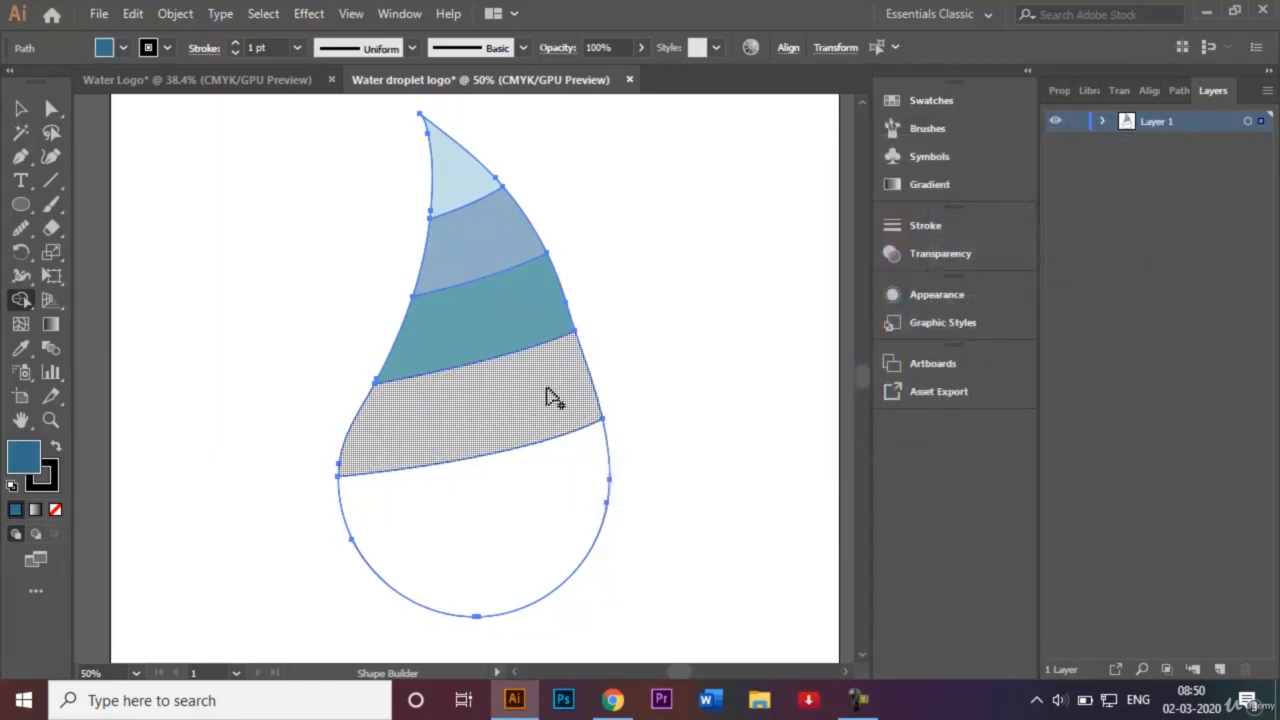
{"action": "left_click", "coordinate": [551, 397]}
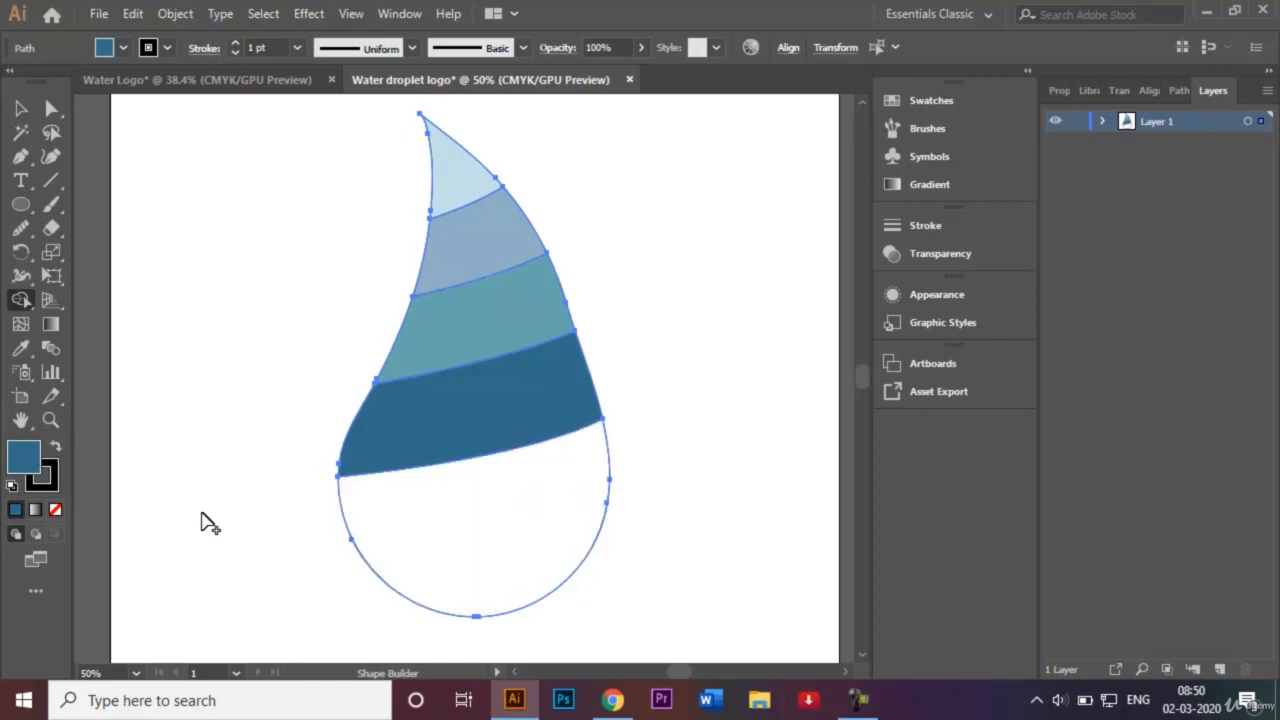
Set the fill colour to 003b46 and apply it to the droplet's large round bottom section.
{"action": "double_click", "coordinate": [26, 463]}
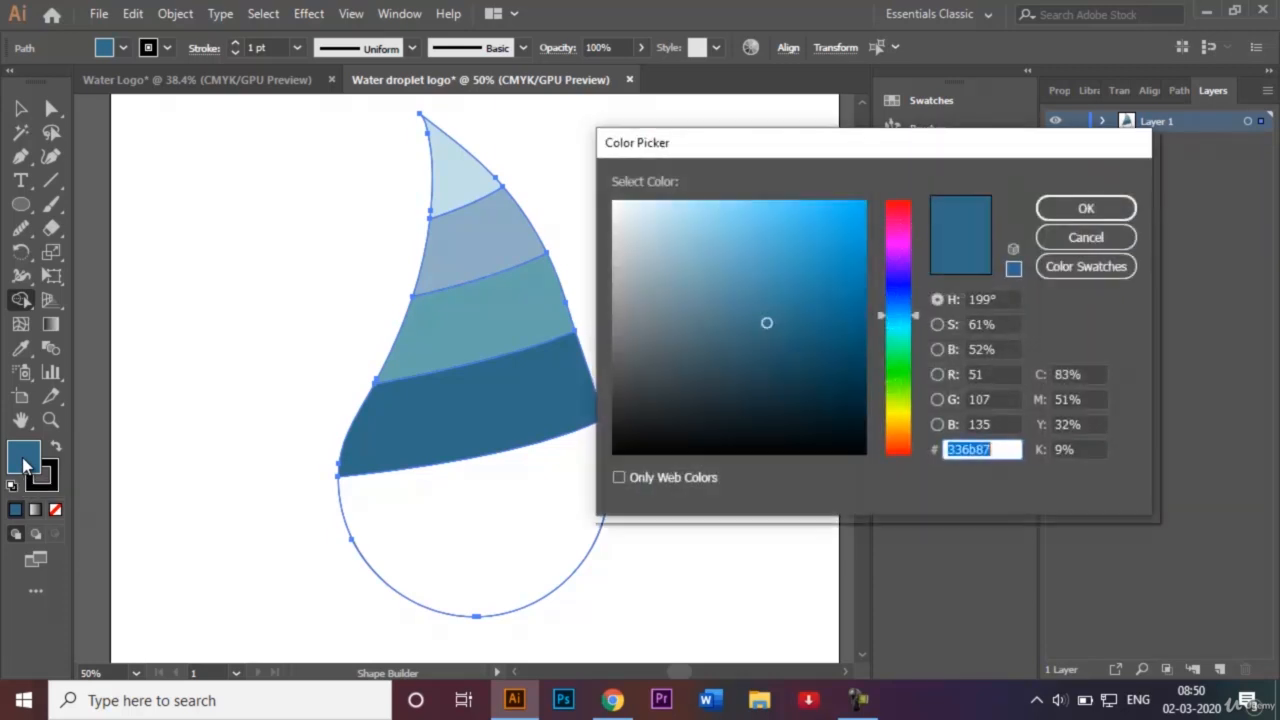
{"action": "key", "text": "BackSpace"}
{"action": "type", "text": "003b46"}
{"action": "key", "text": "Return"}
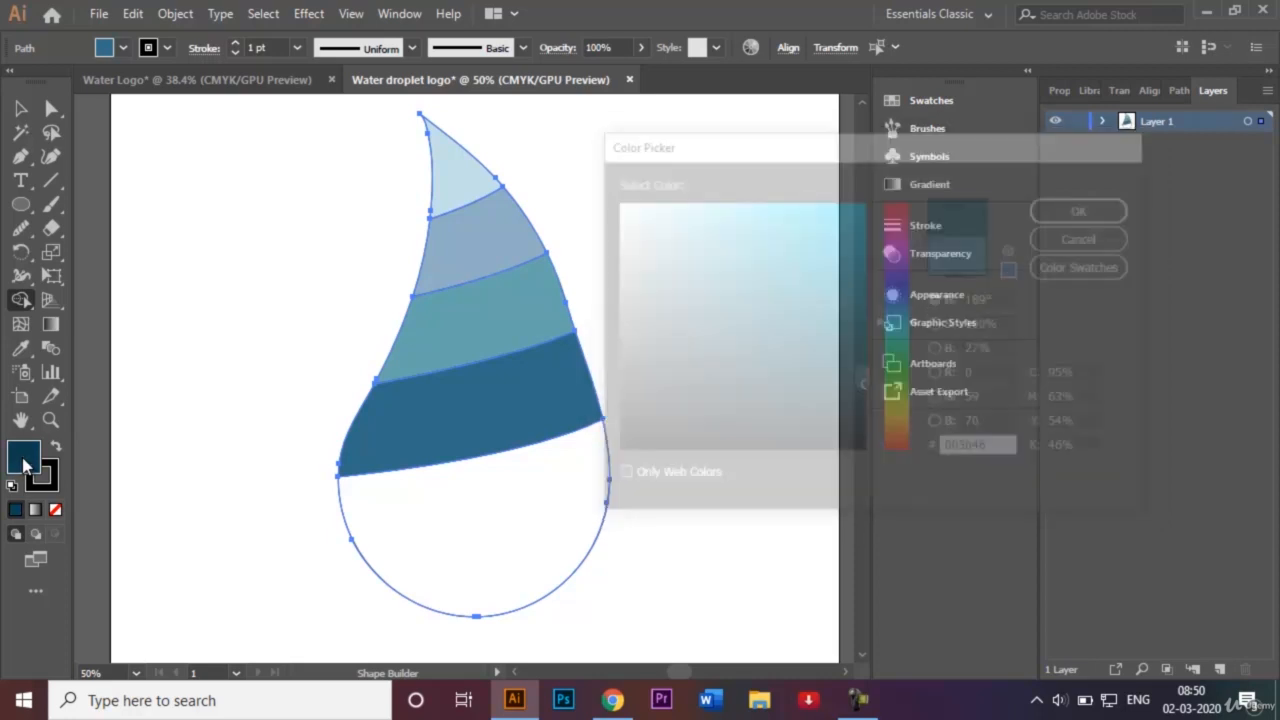
{"action": "left_click", "coordinate": [424, 516]}
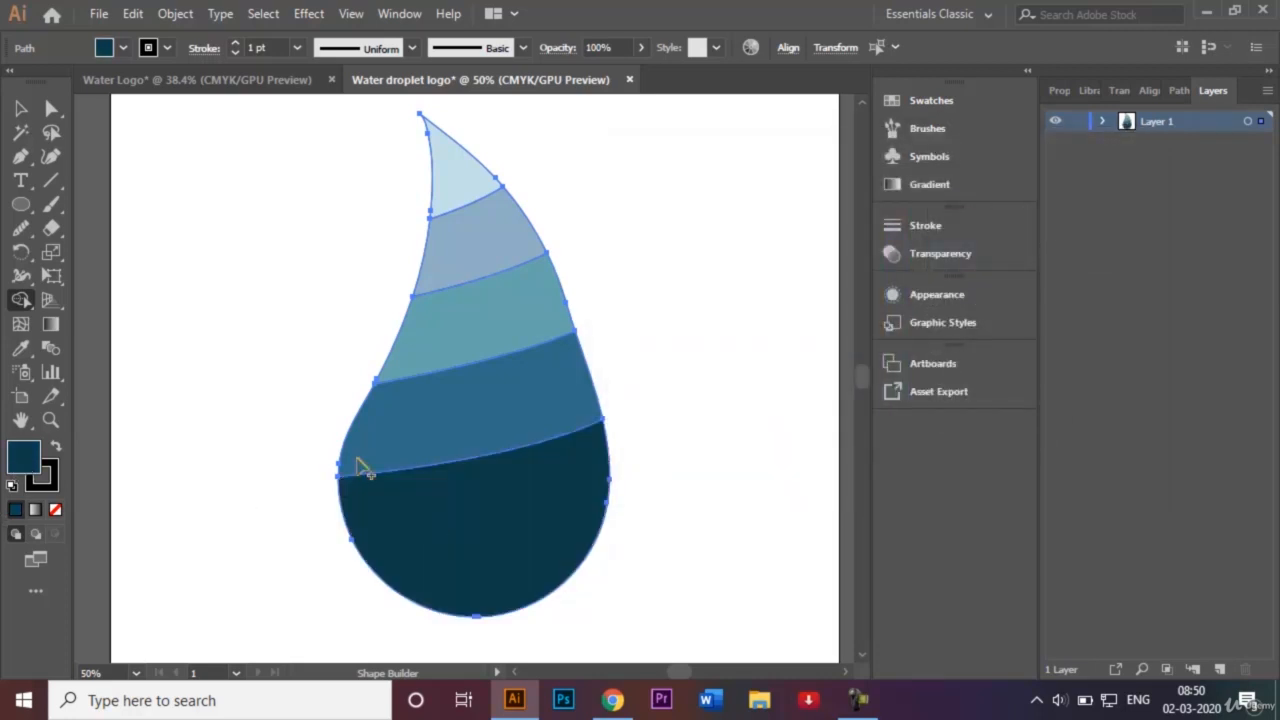
Remove the black stroke from all droplet sections by setting it to None, and deselect the artwork.
{"action": "left_click", "coordinate": [21, 108]}
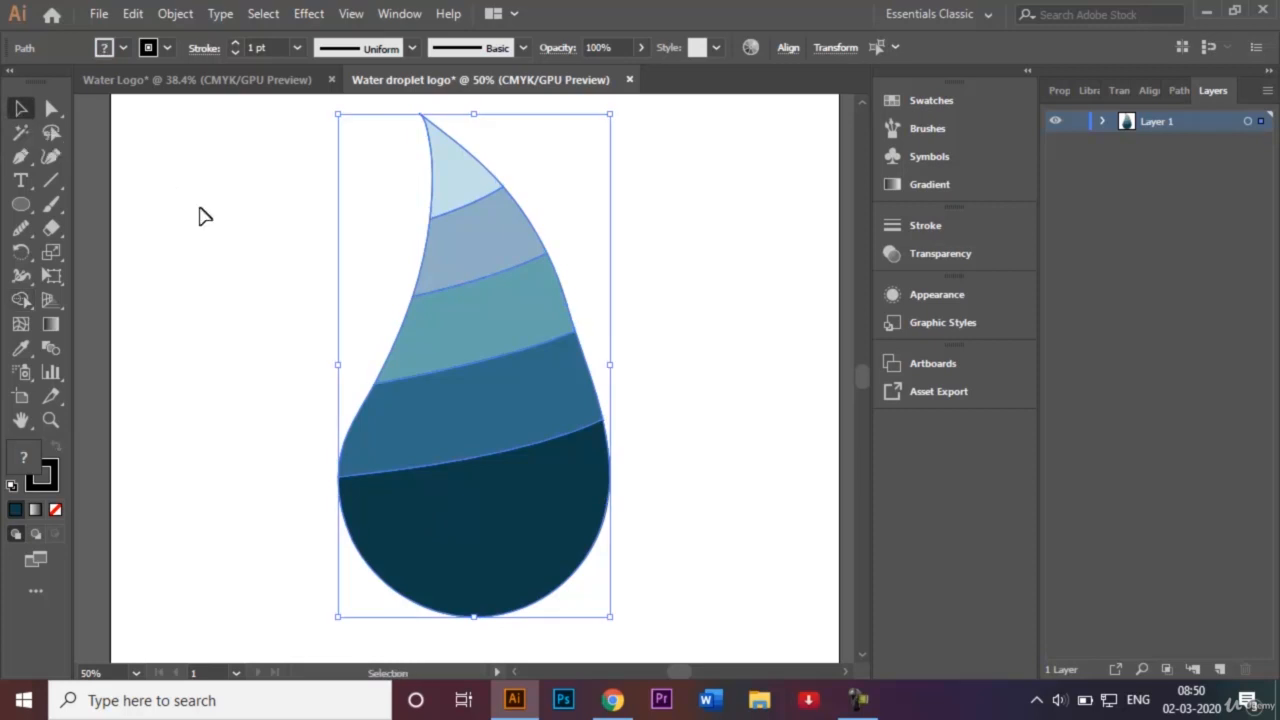
{"action": "left_click", "coordinate": [160, 48]}
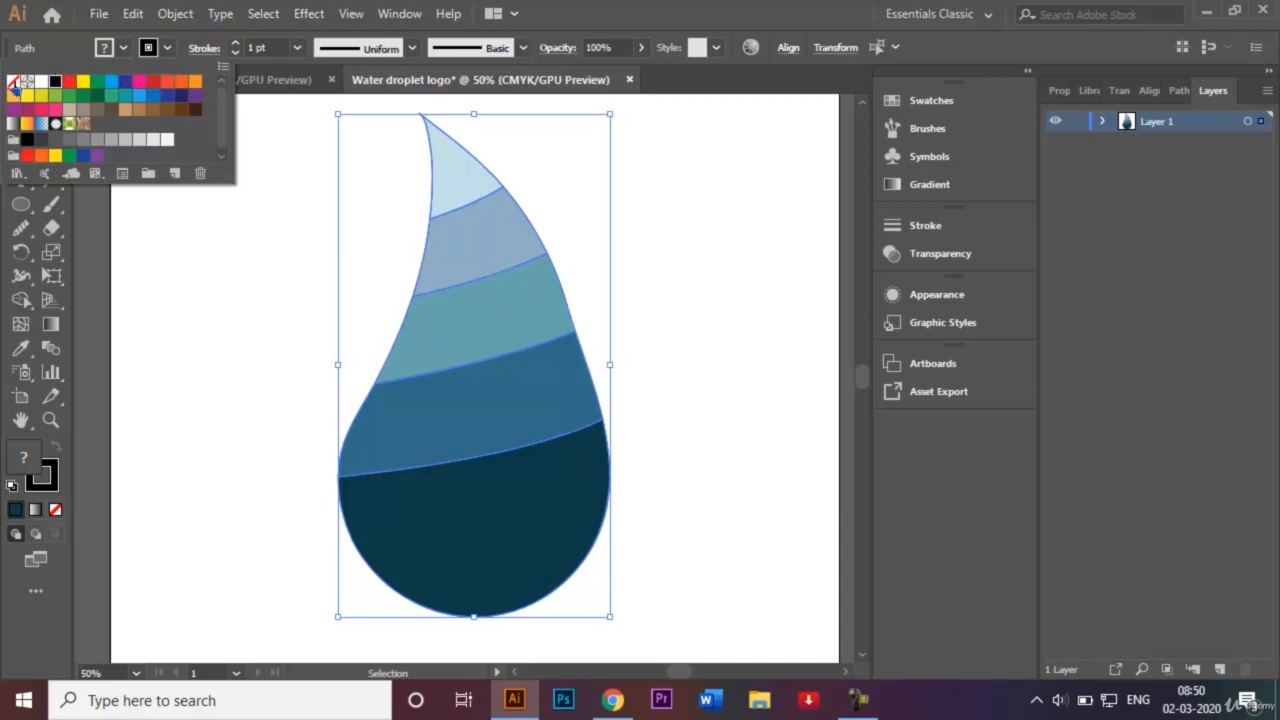
{"action": "left_click", "coordinate": [11, 92]}
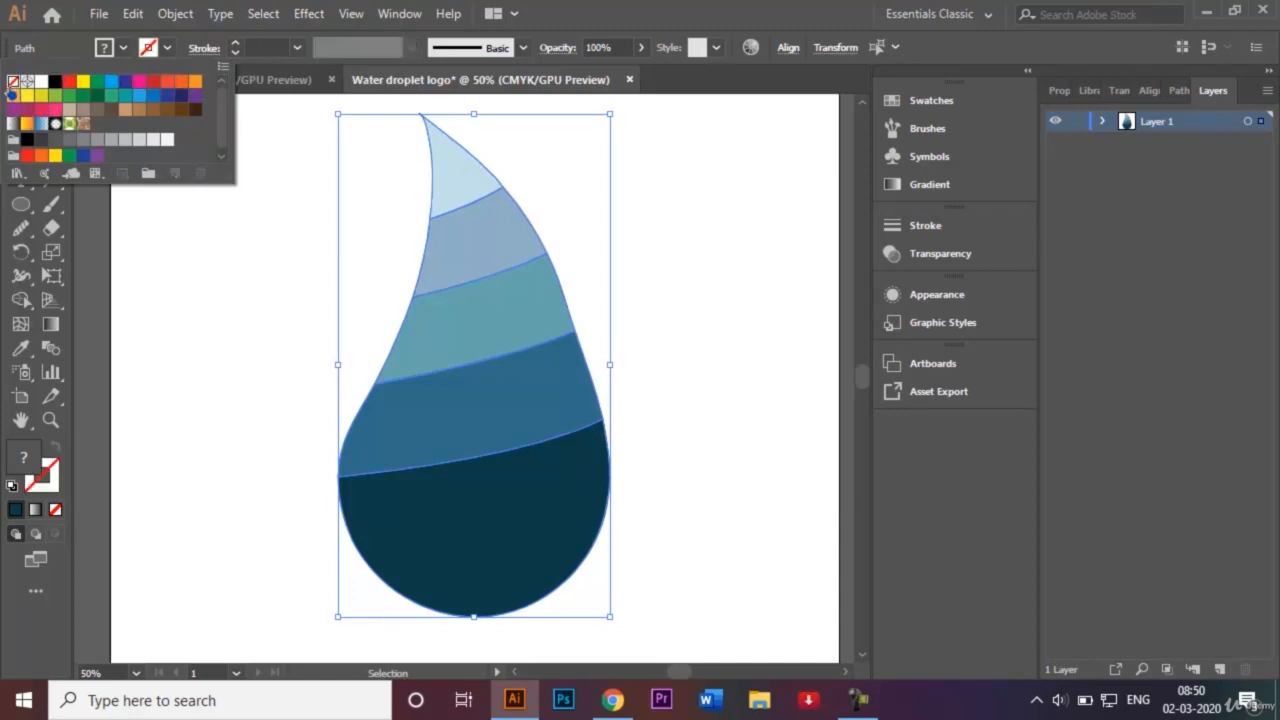
{"action": "left_click", "coordinate": [210, 347]}
{"action": "left_click", "coordinate": [260, 416]}
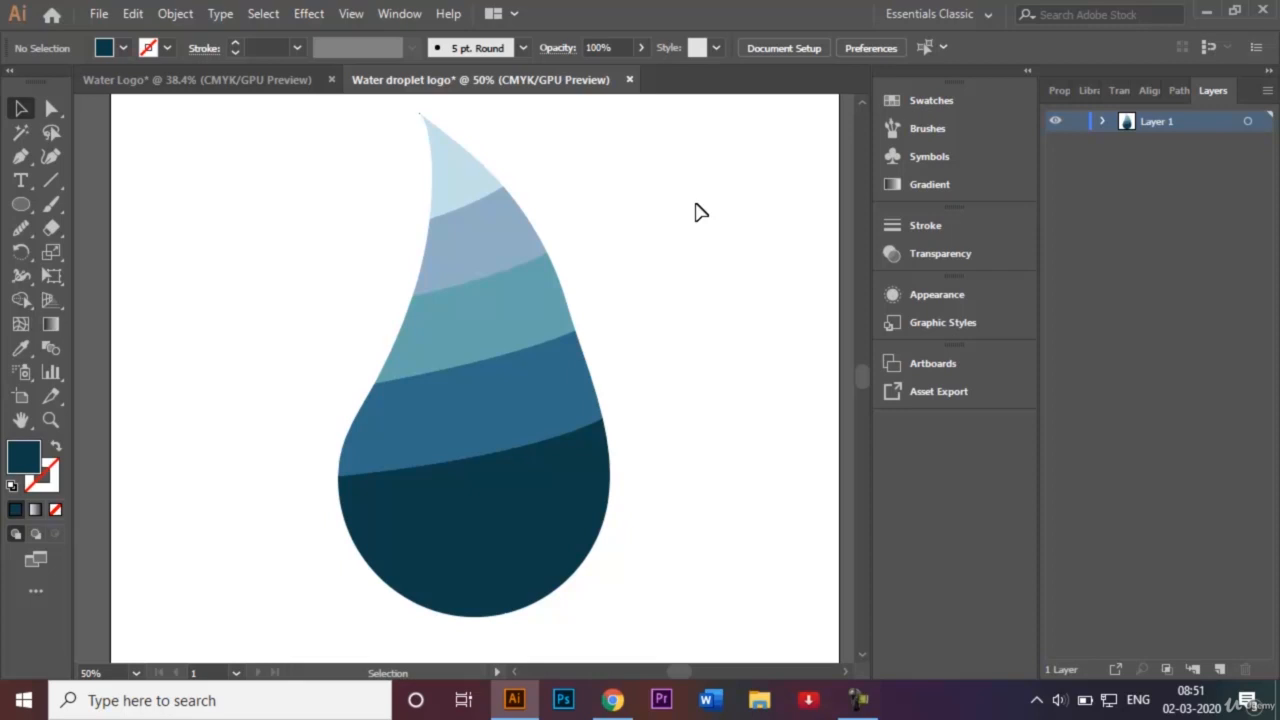
Save the document as Water droplet logo.ai in the Logos folder, keeping the default Illustrator CC options.
{"action": "left_click", "coordinate": [100, 14]}
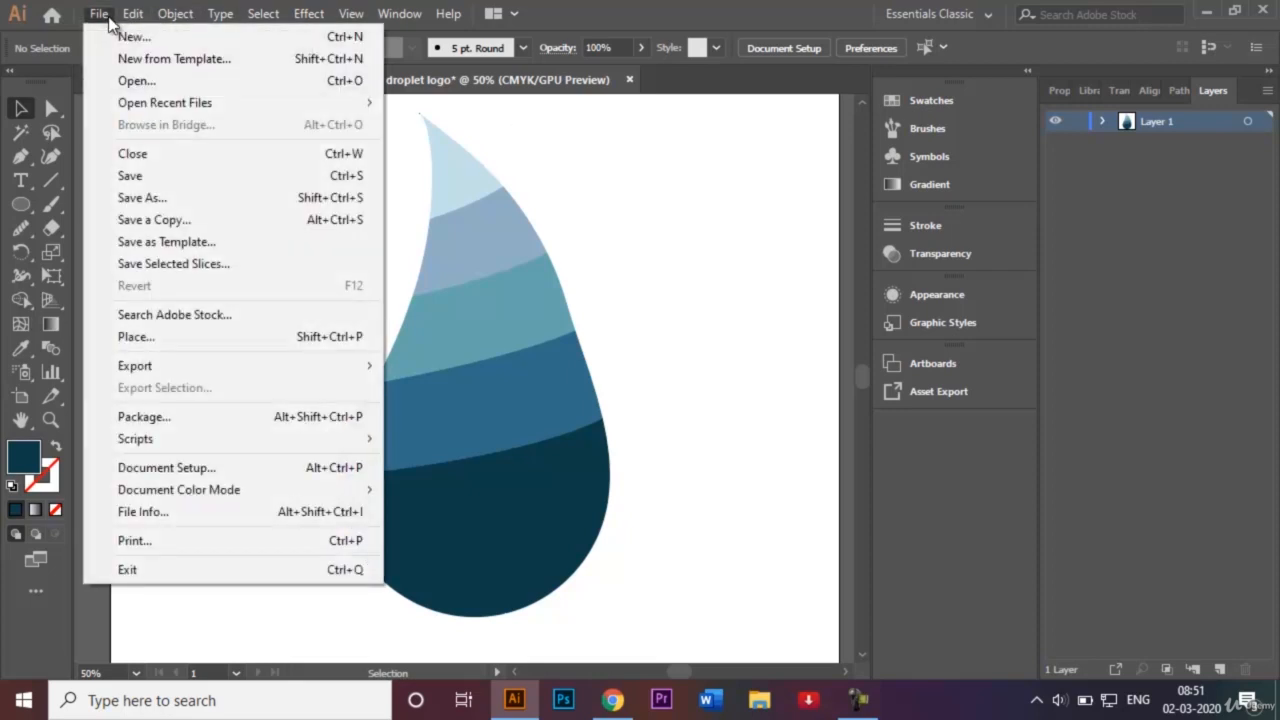
{"action": "left_click", "coordinate": [181, 197]}
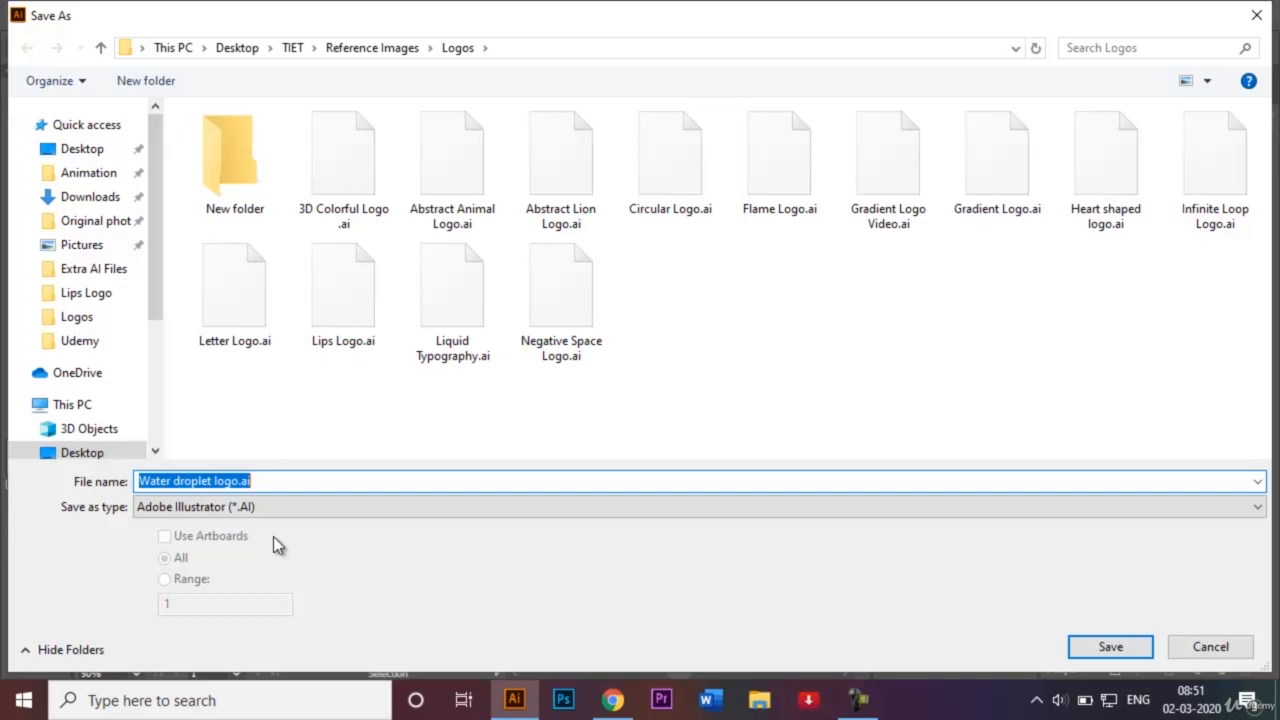
{"action": "left_click", "coordinate": [1108, 645]}
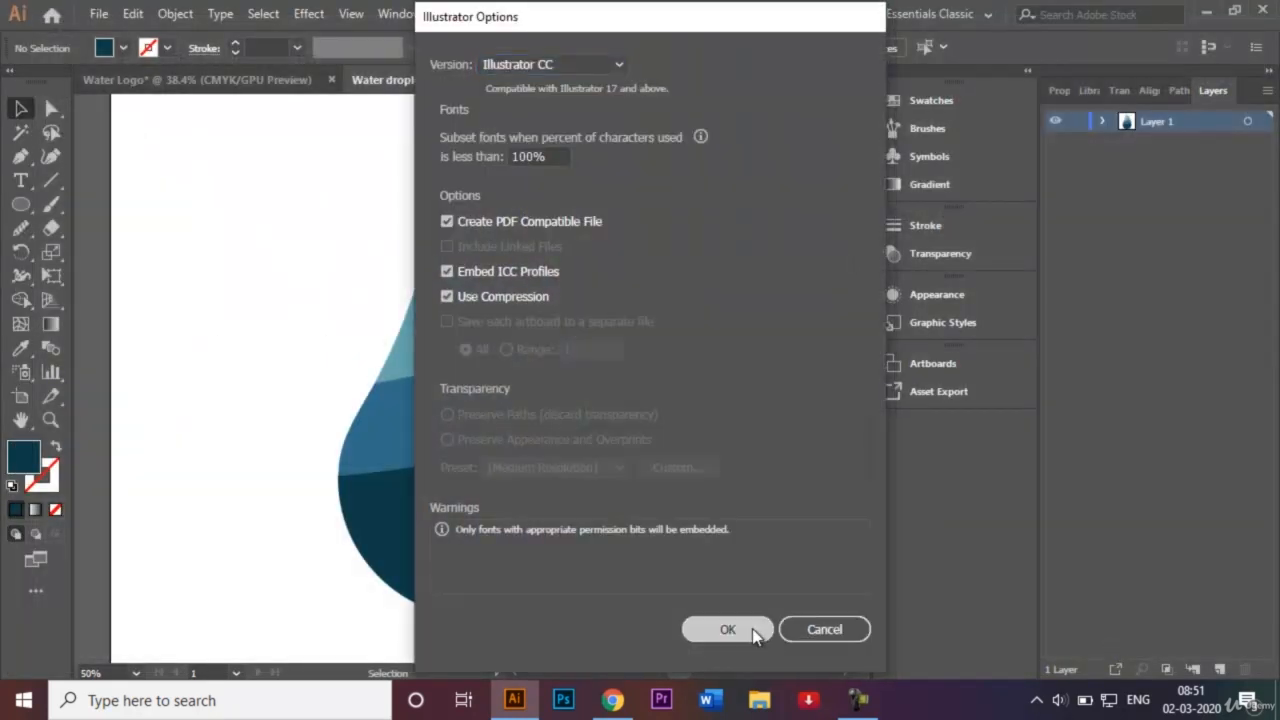
{"action": "left_click", "coordinate": [752, 630]}
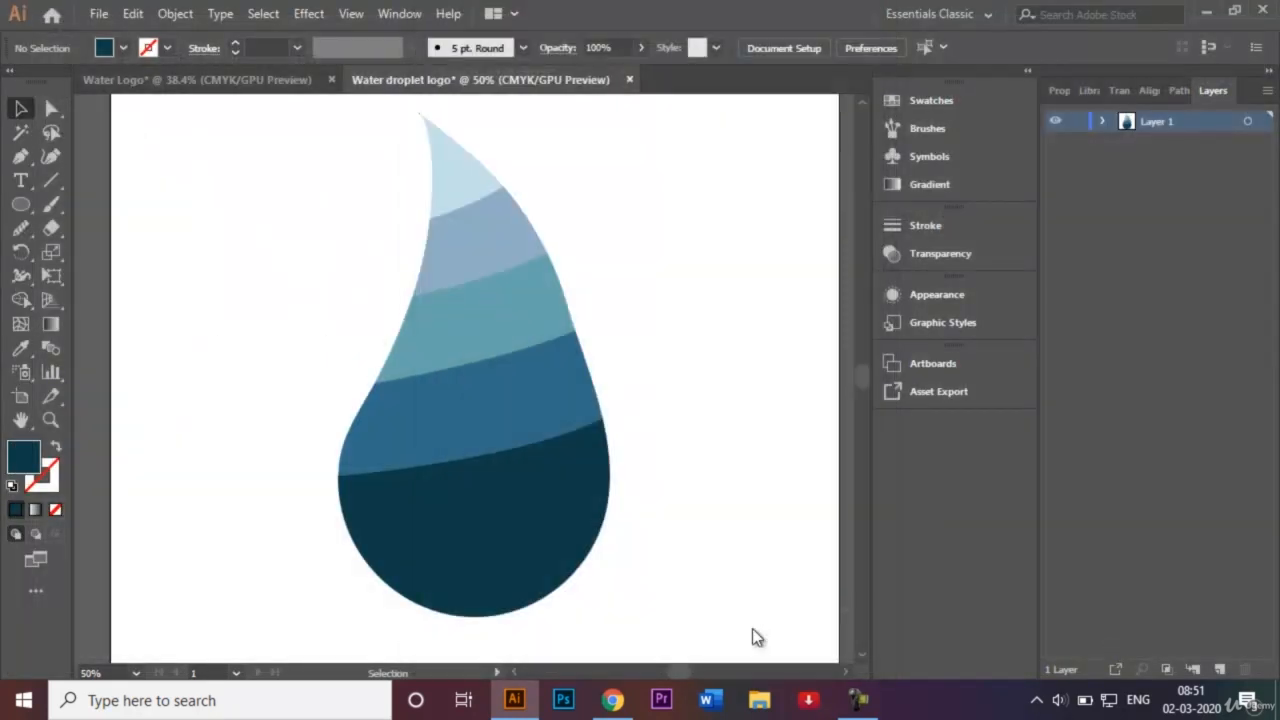